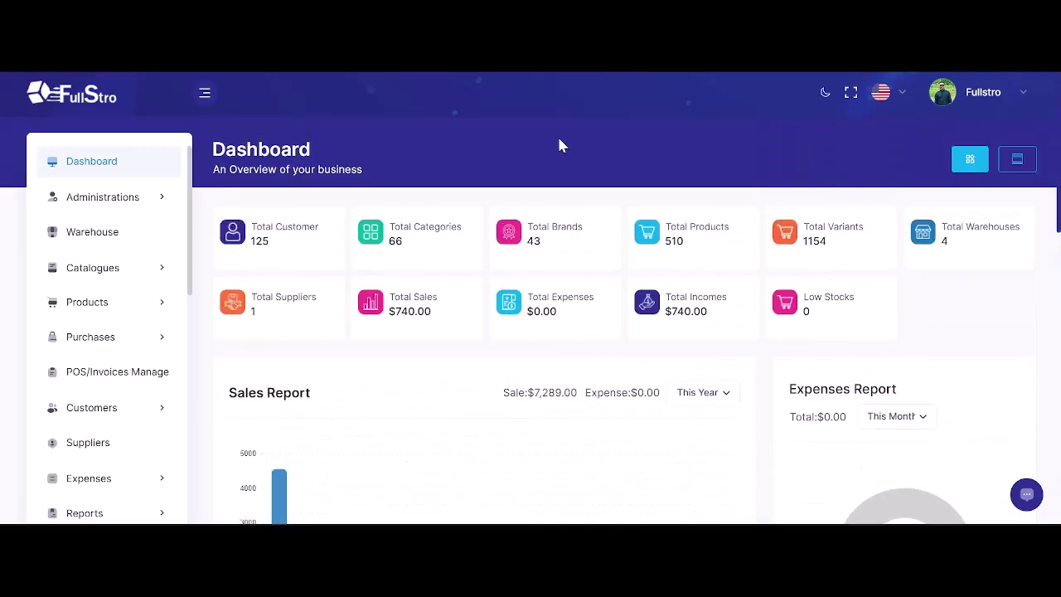
Open the POS/Invoices management page to display the invoice list.
scroll(136, 228, "down", 10)
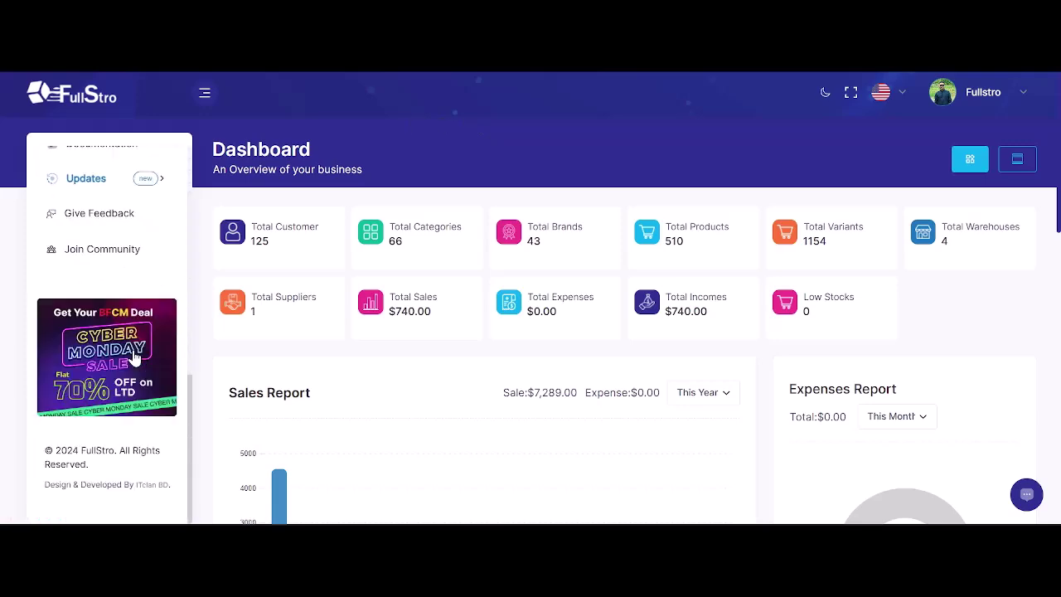
scroll(146, 351, "up", 5)
scroll(148, 352, "up", 4)
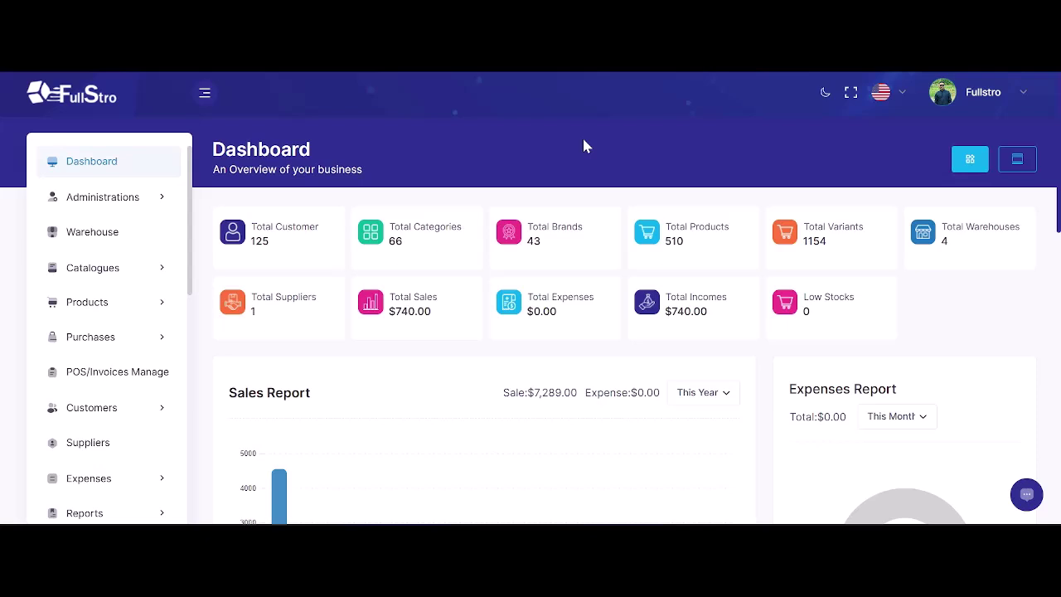
left_click(132, 380)
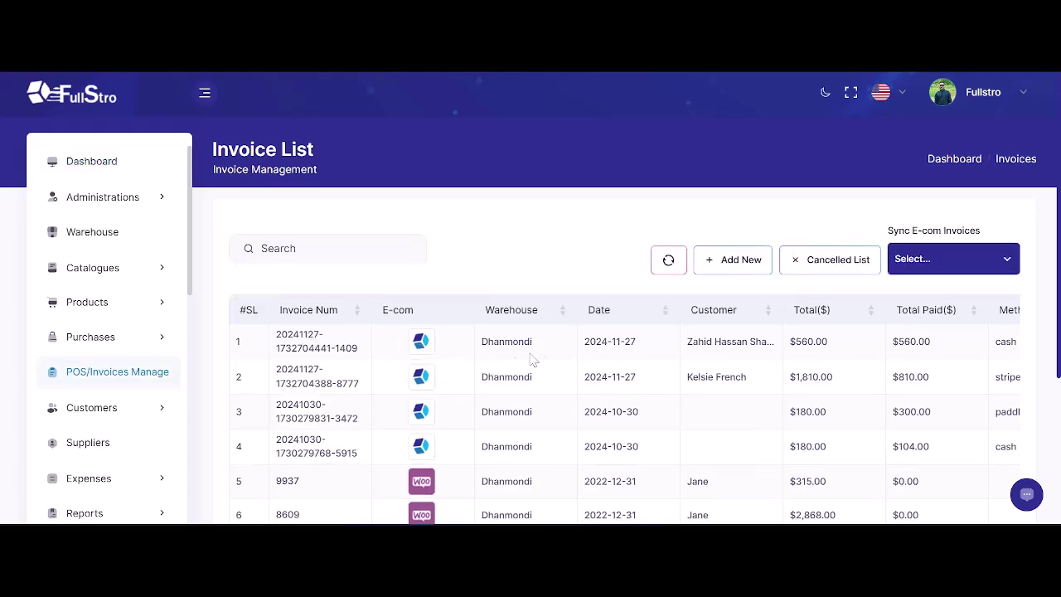
Look through the invoice rows, view the second page of the list, and return to the first page.
scroll(329, 420, "down", 2)
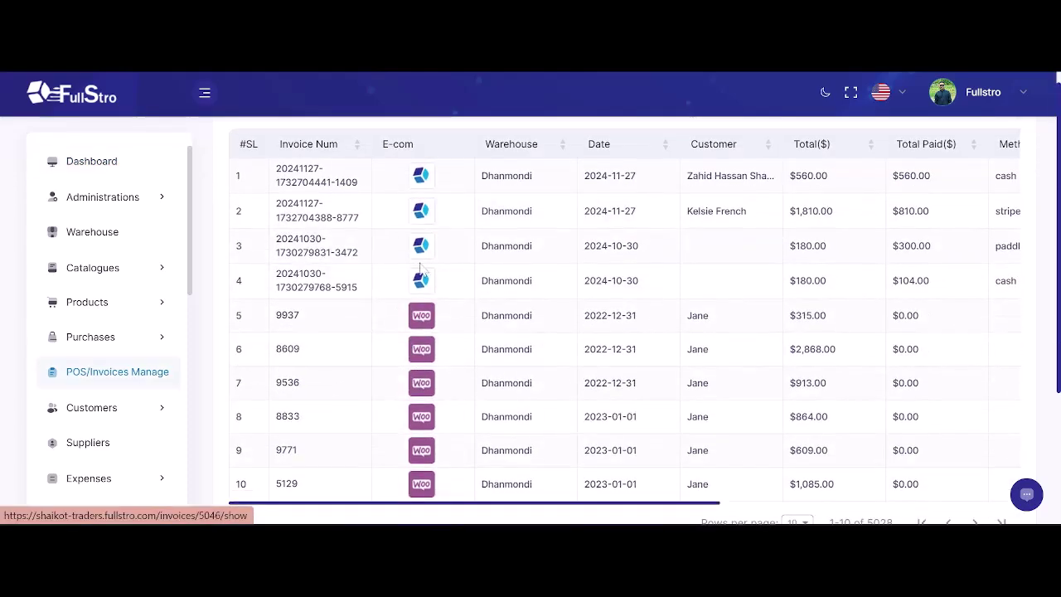
scroll(715, 500, "down", 1)
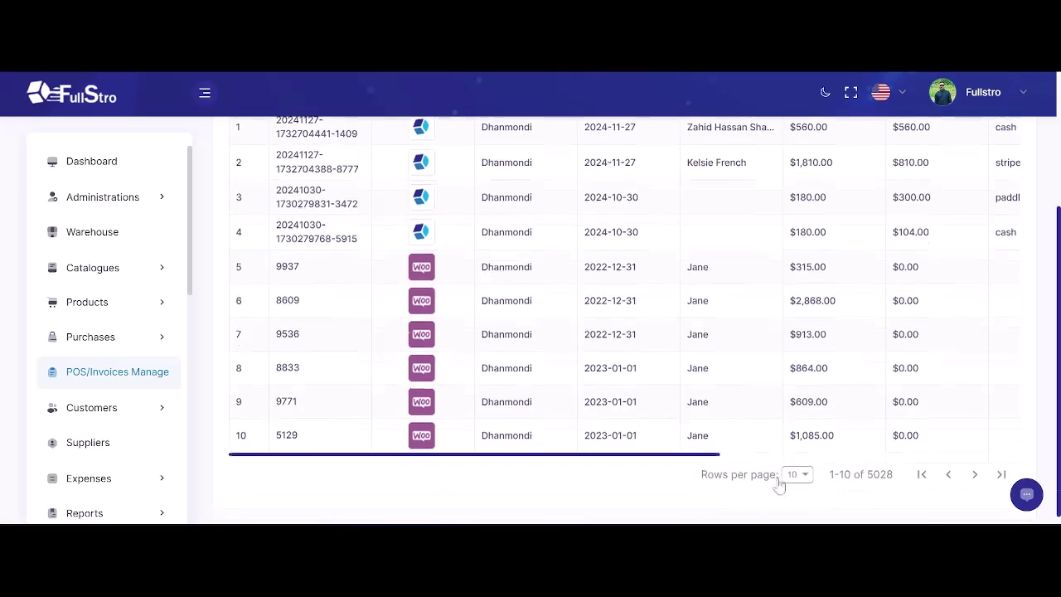
left_click(976, 474)
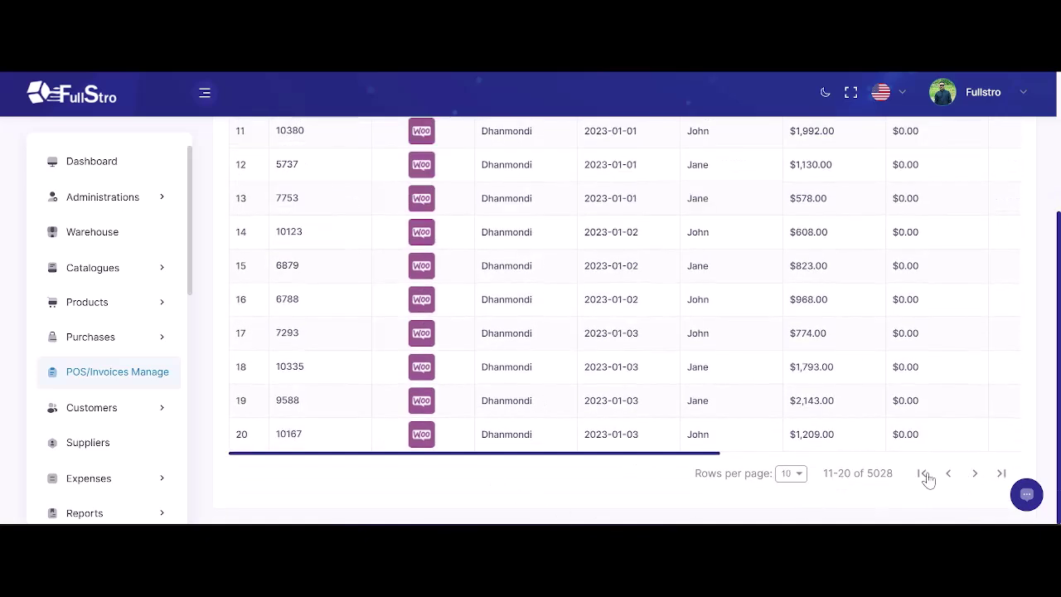
scroll(547, 419, "up", 3)
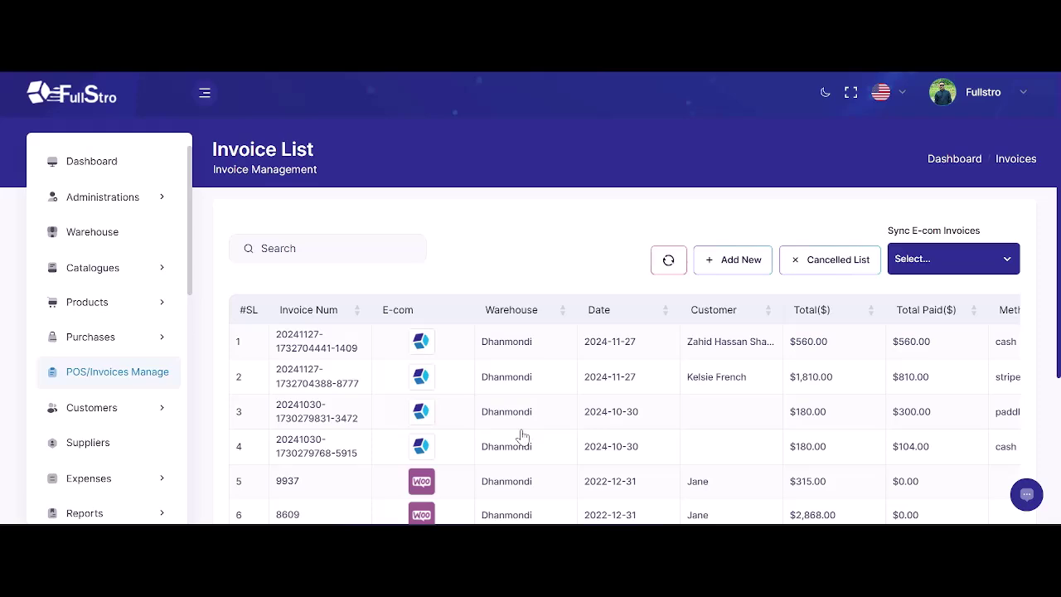
scroll(630, 401, "down", 1)
scroll(630, 401, "down", 3)
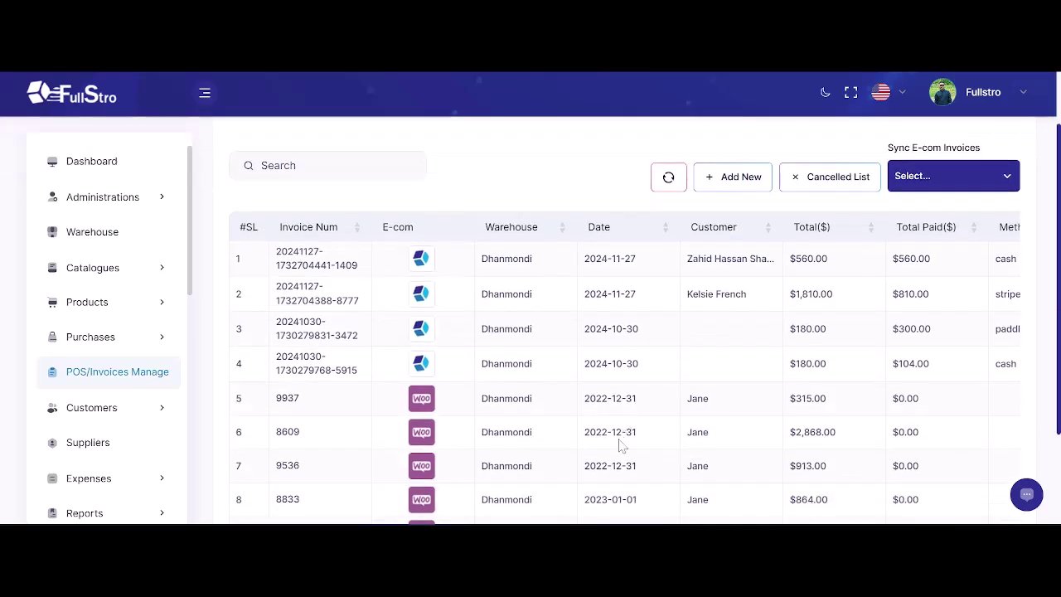
scroll(670, 386, "up", 3)
scroll(718, 413, "down", 4)
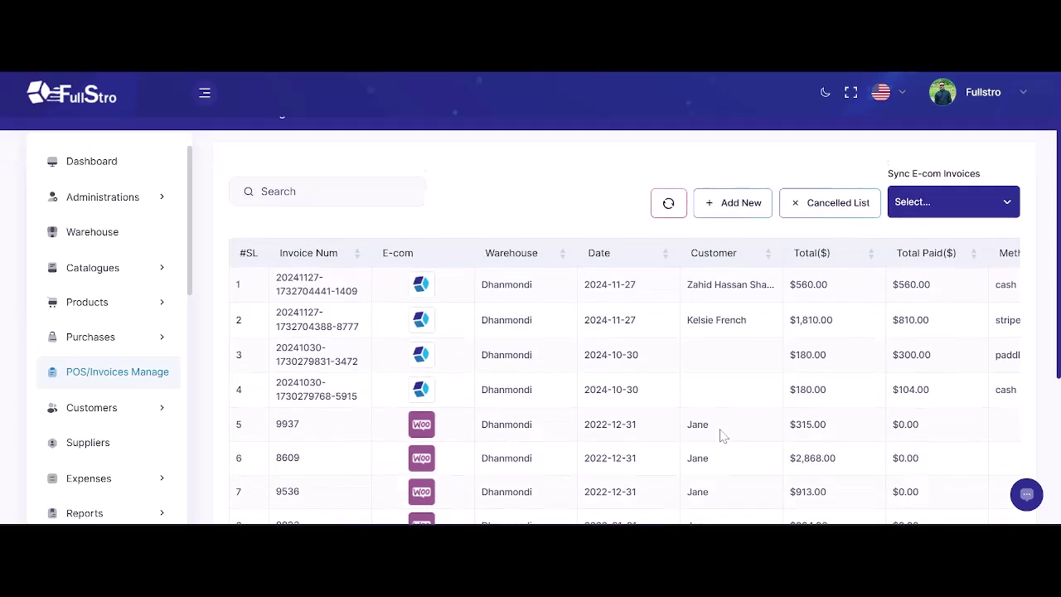
scroll(718, 445, "up", 2)
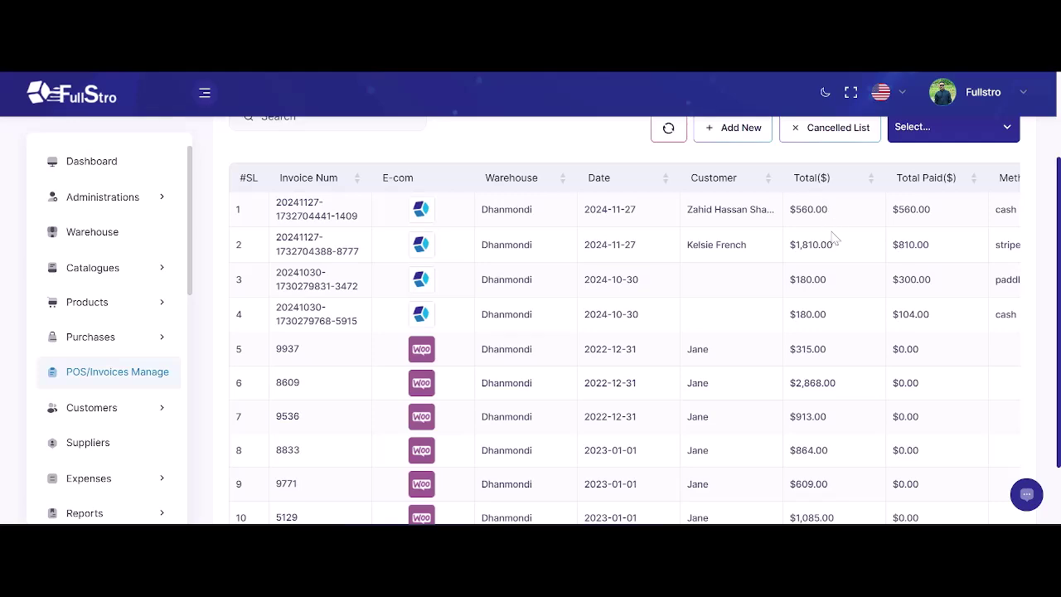
Examine the invoice totals, paid amounts, payment methods, payment statuses and delivery statuses across the table's remaining columns.
scroll(846, 291, "down", 1)
scroll(845, 291, "right", 1)
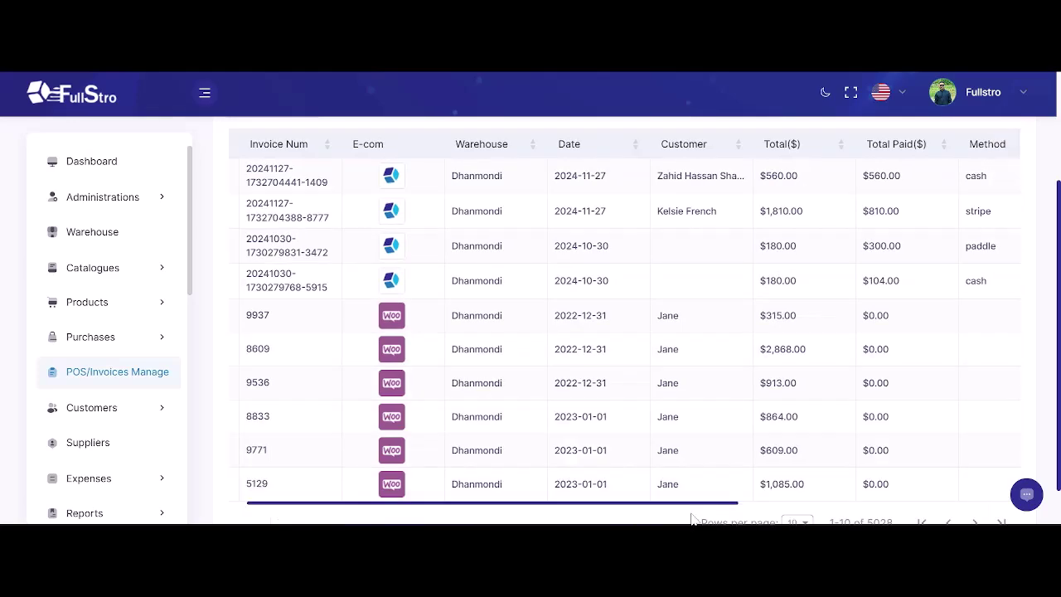
left_click_drag(700, 506, 812, 502)
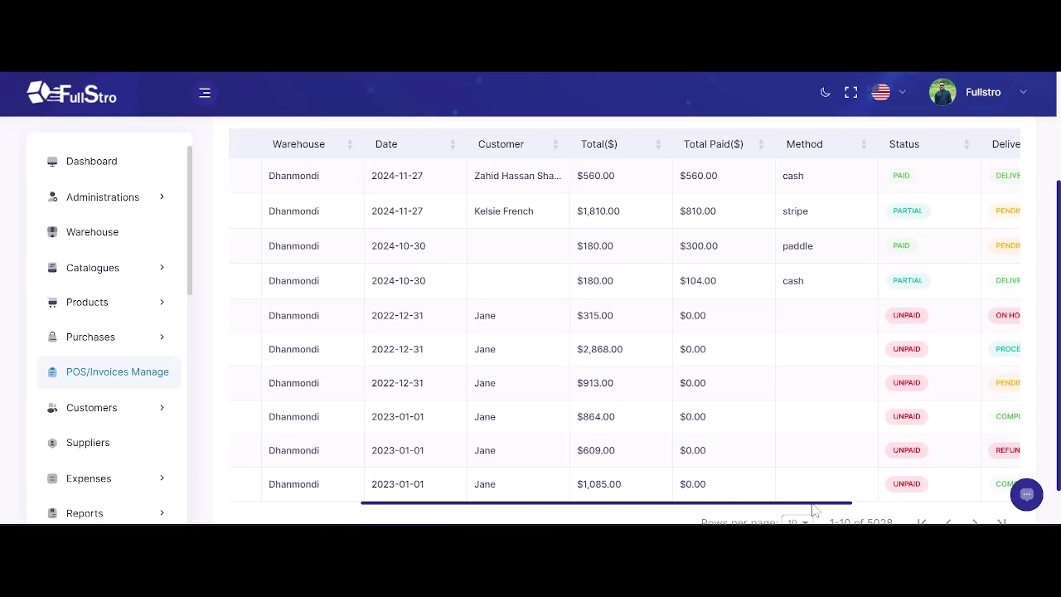
left_click_drag(811, 506, 1002, 492)
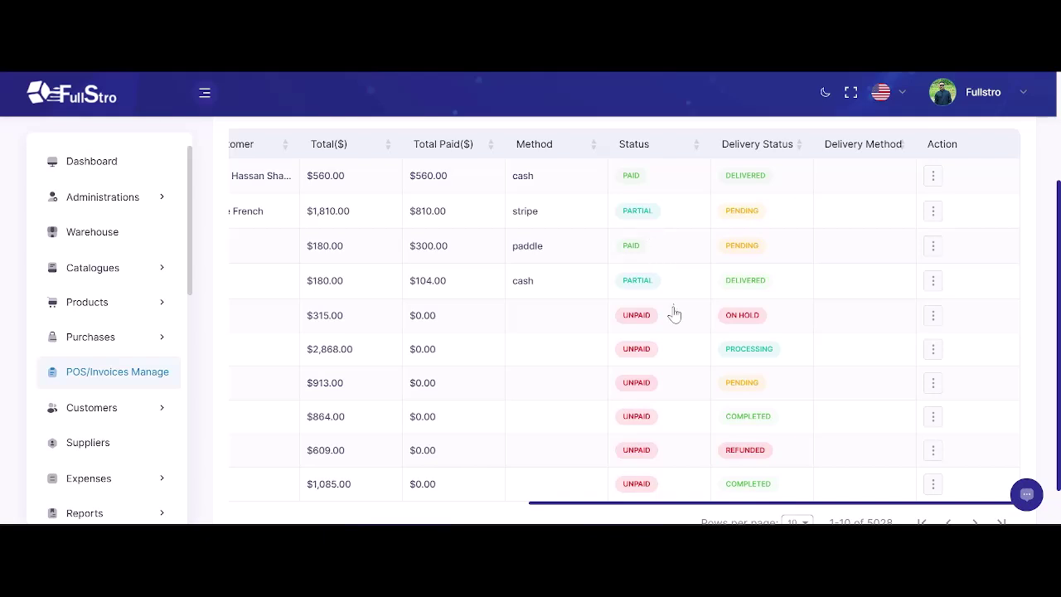
scroll(613, 362, "down", 1)
scroll(614, 363, "up", 3)
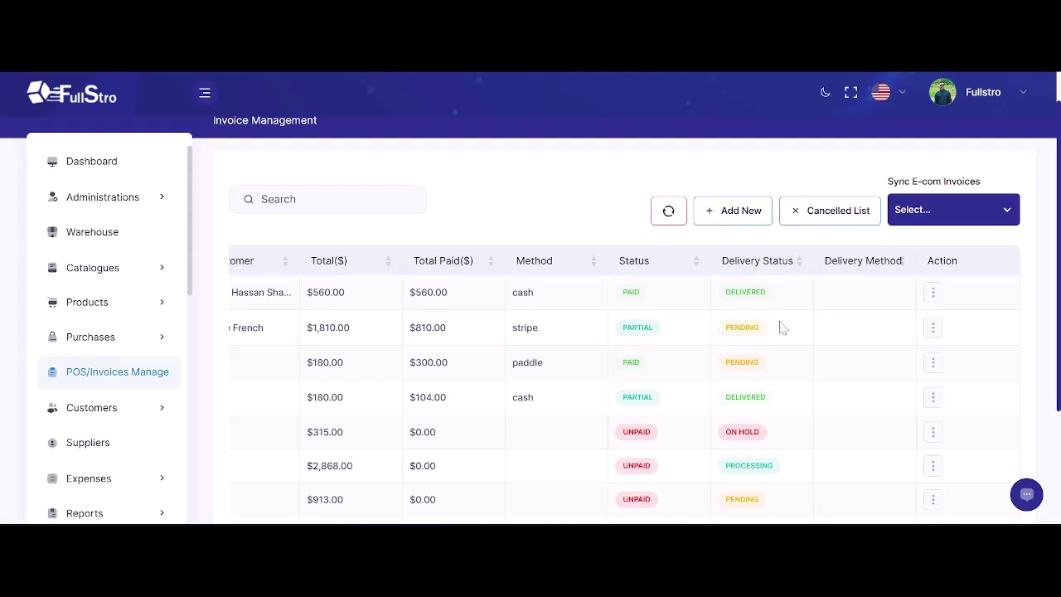
scroll(774, 419, "down", 1)
scroll(773, 418, "down", 1)
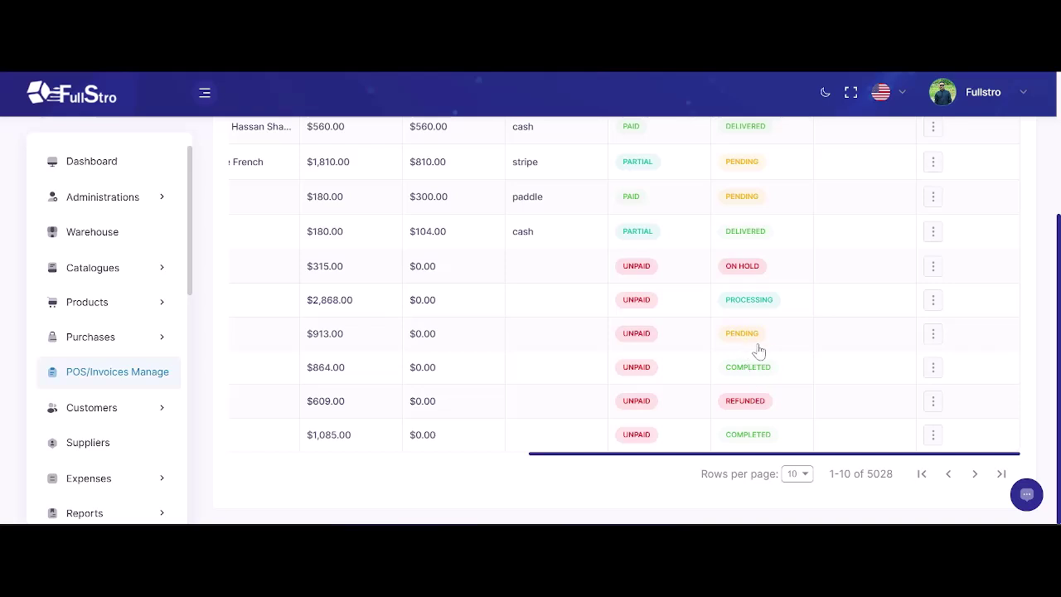
scroll(778, 350, "up", 2)
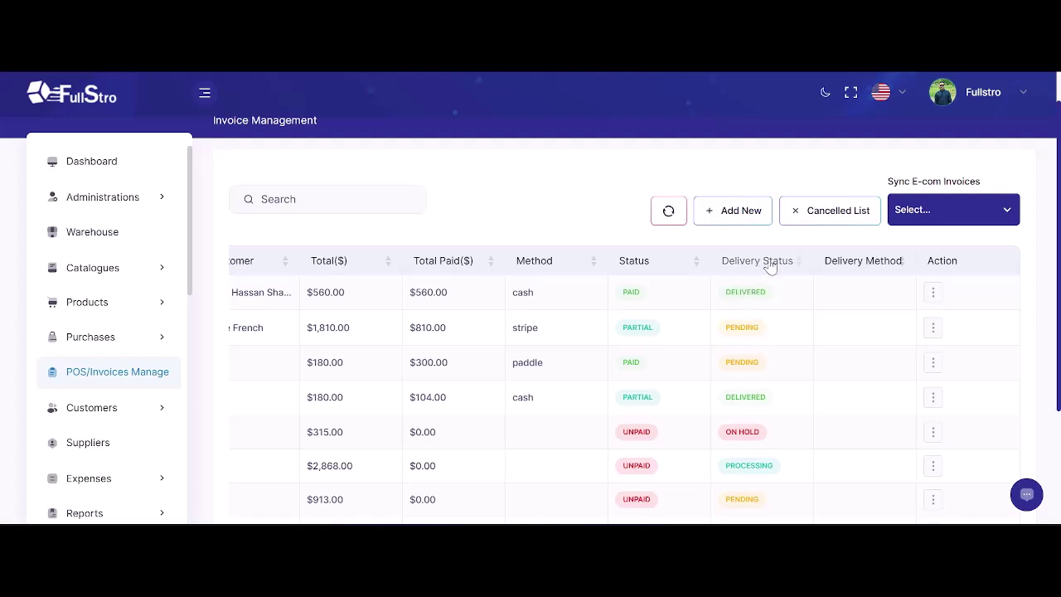
scroll(770, 266, "down", 2)
scroll(976, 462, "up", 1)
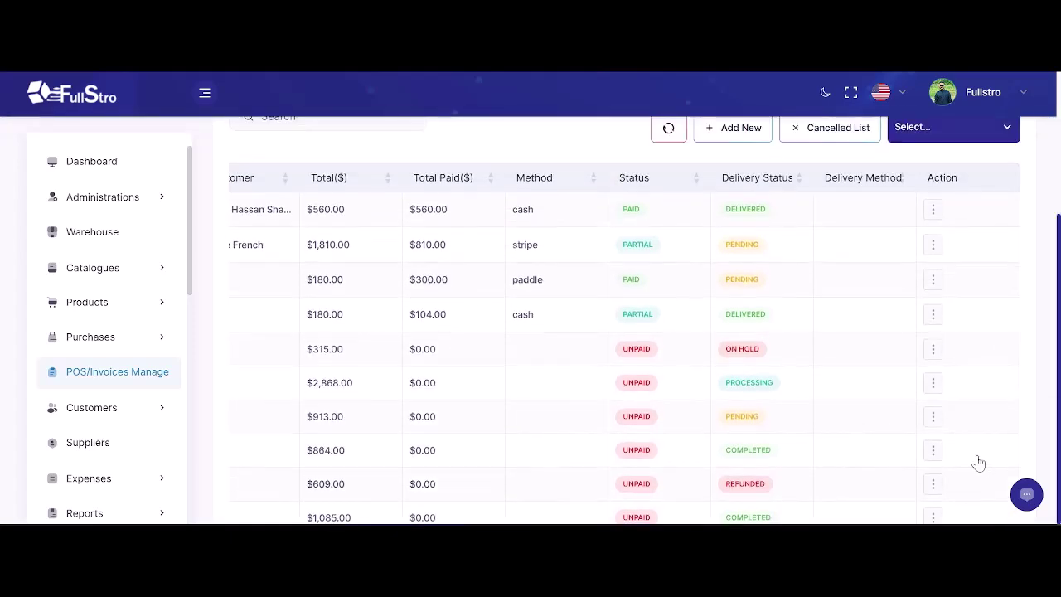
Inspect the available actions for the first delivered invoice and for the unpaid on-hold invoice.
left_click(933, 209)
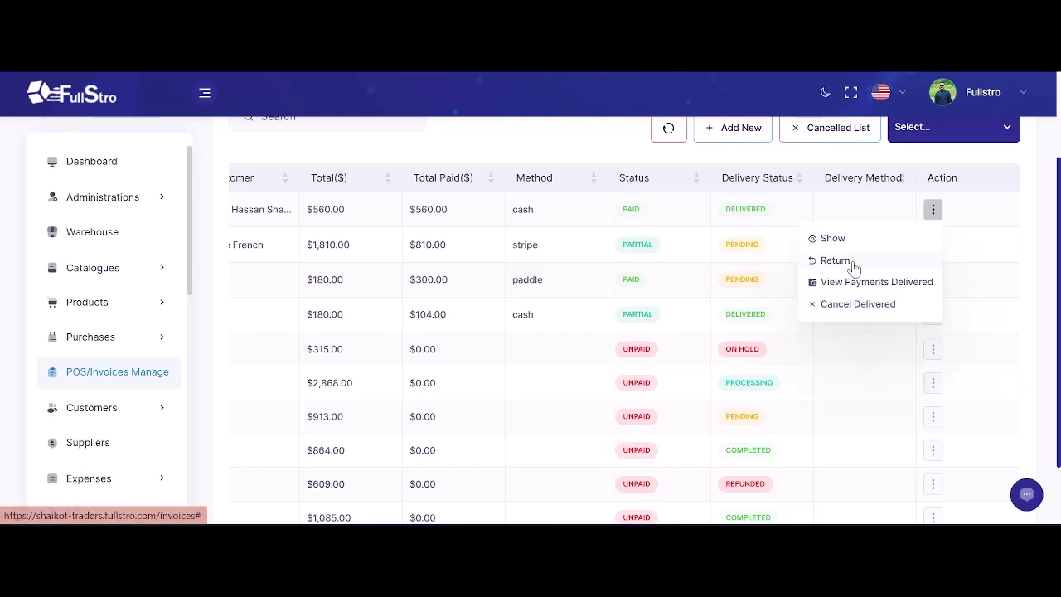
left_click(934, 349)
left_click(934, 349)
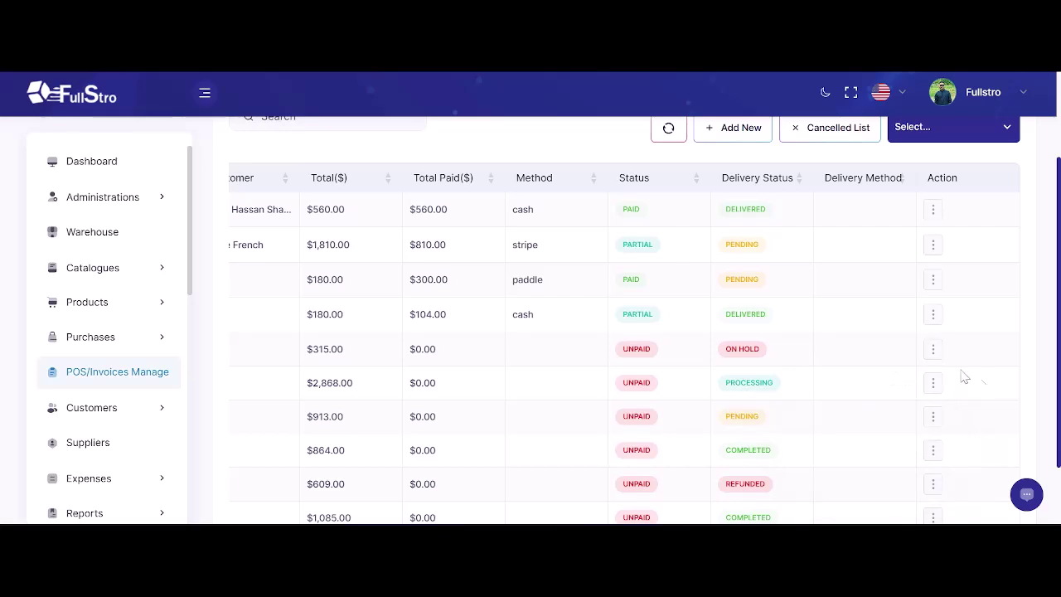
left_click(934, 349)
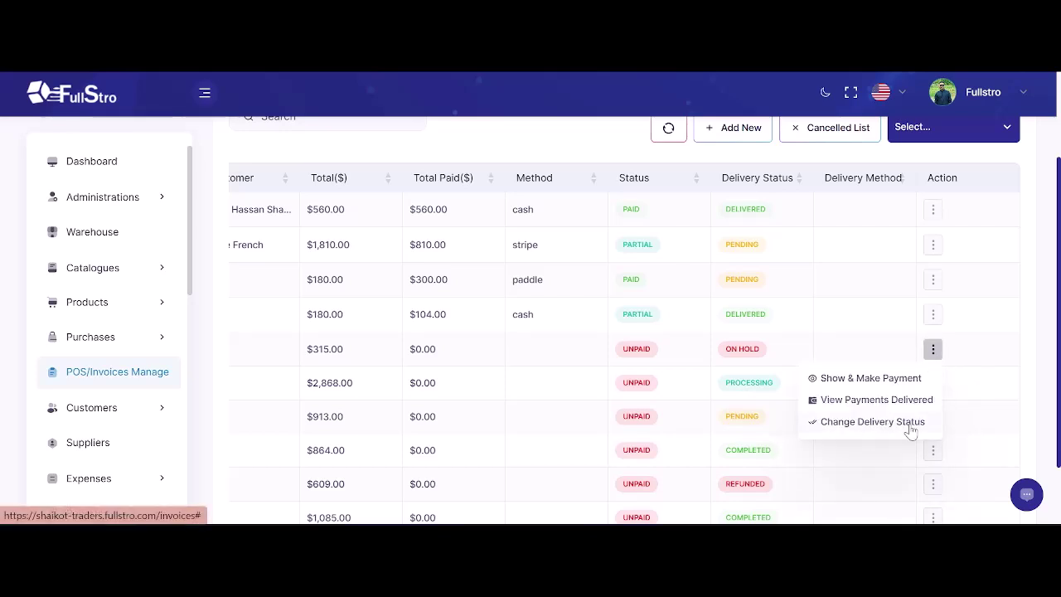
left_click(583, 366)
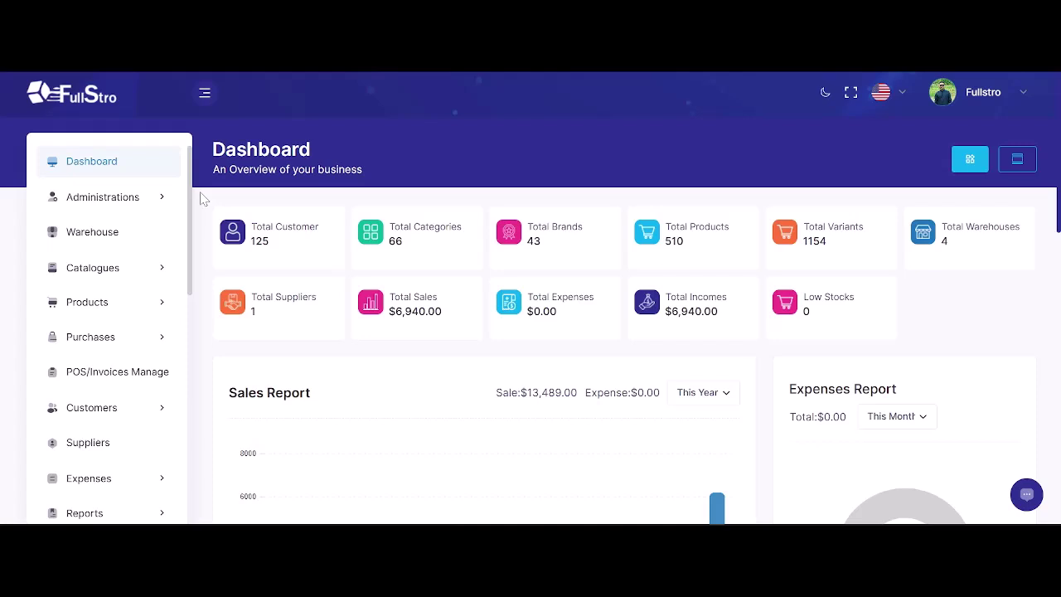
Start a new invoice from the POS/Invoices management list.
scroll(152, 294, "down", 1)
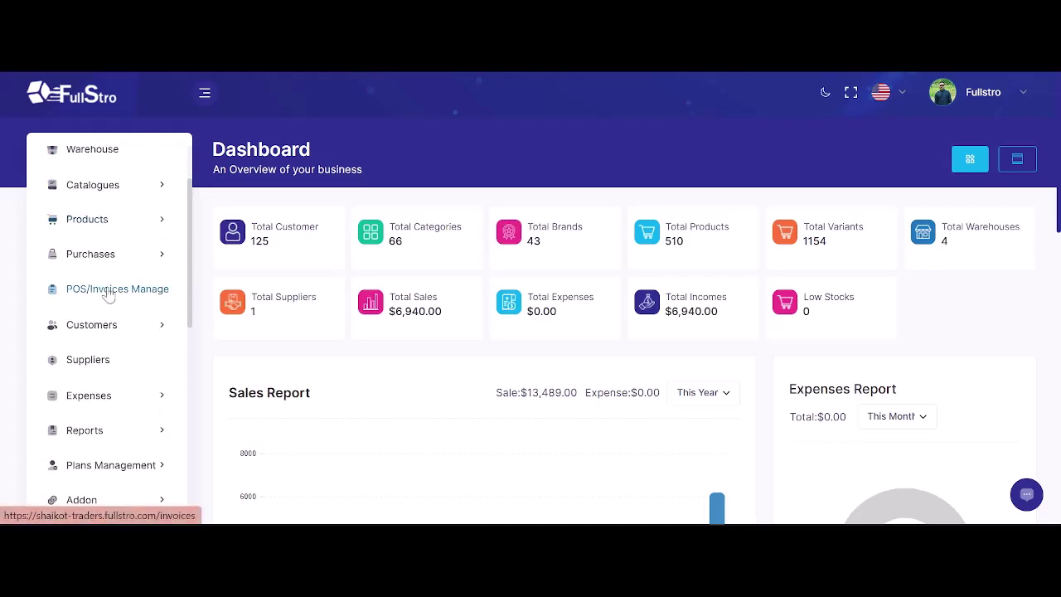
left_click(141, 297)
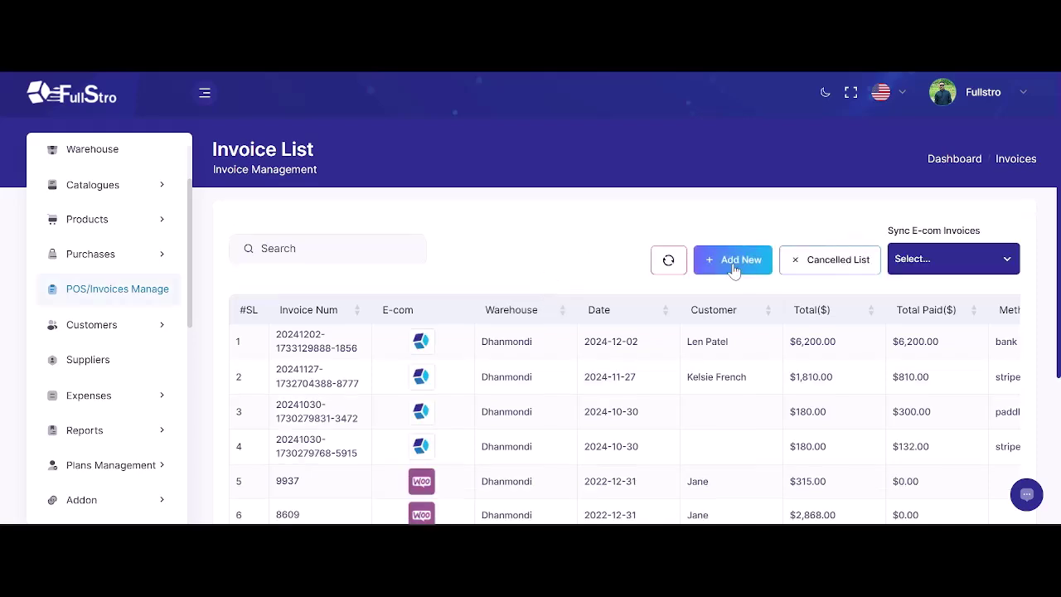
left_click(735, 264)
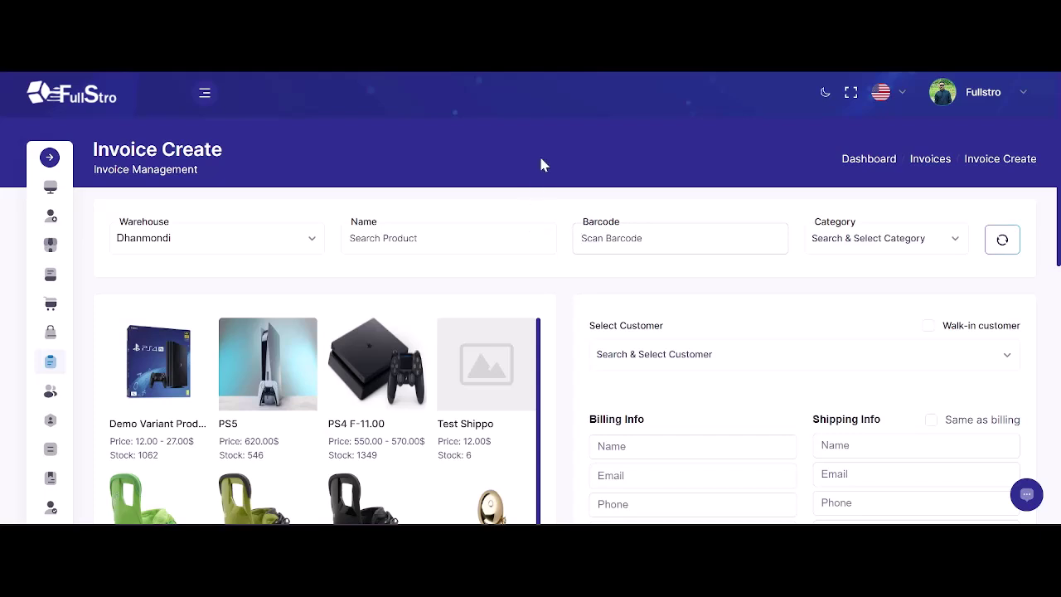
Examine the product catalogue and the warehouse, name and category filters on the invoice creation page.
scroll(552, 348, "down", 1)
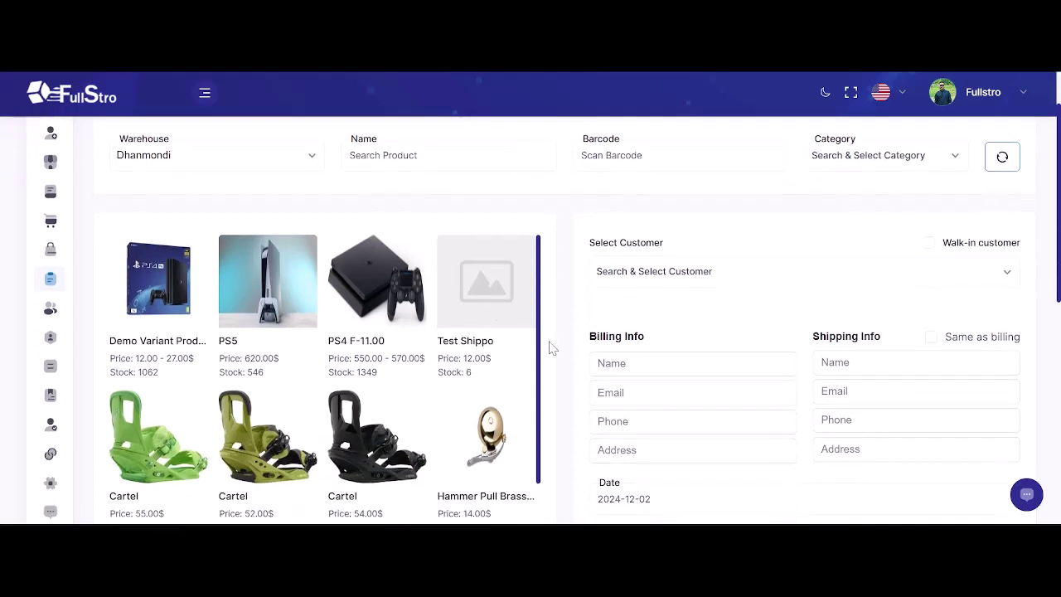
scroll(551, 348, "up", 1)
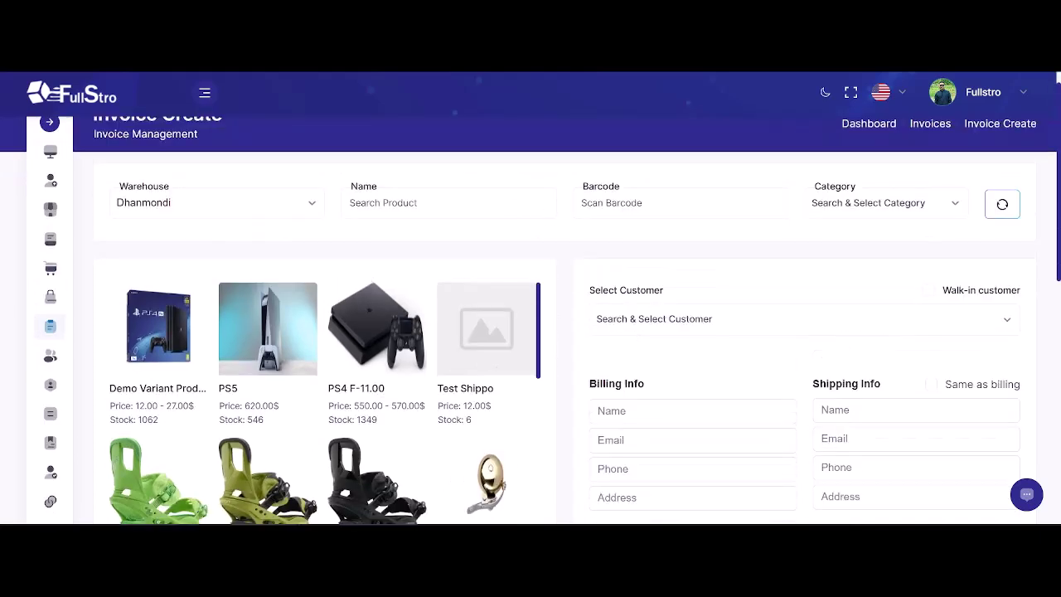
scroll(414, 403, "down", 3)
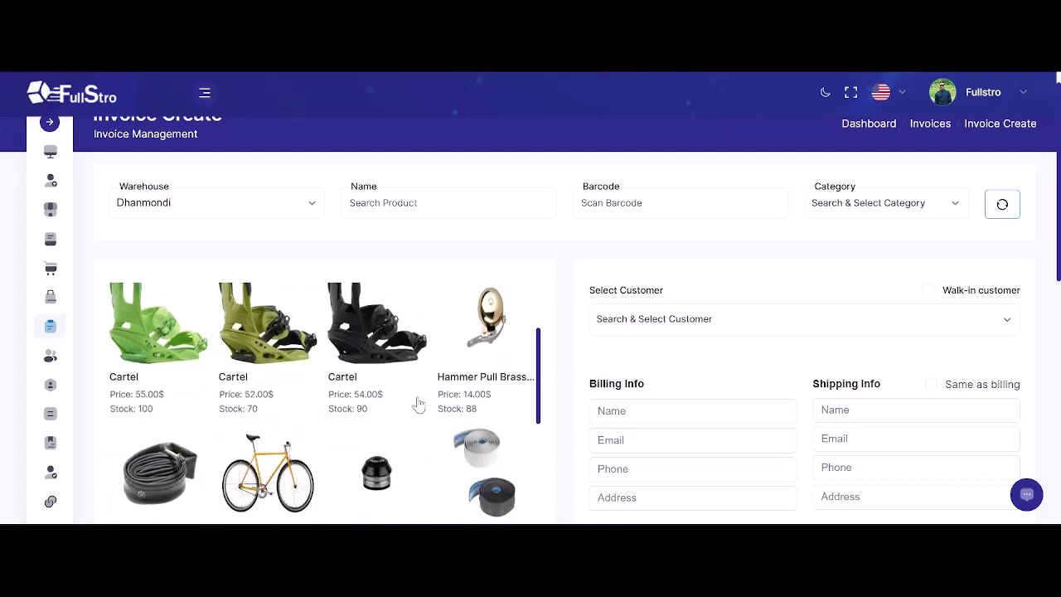
scroll(415, 403, "up", 5)
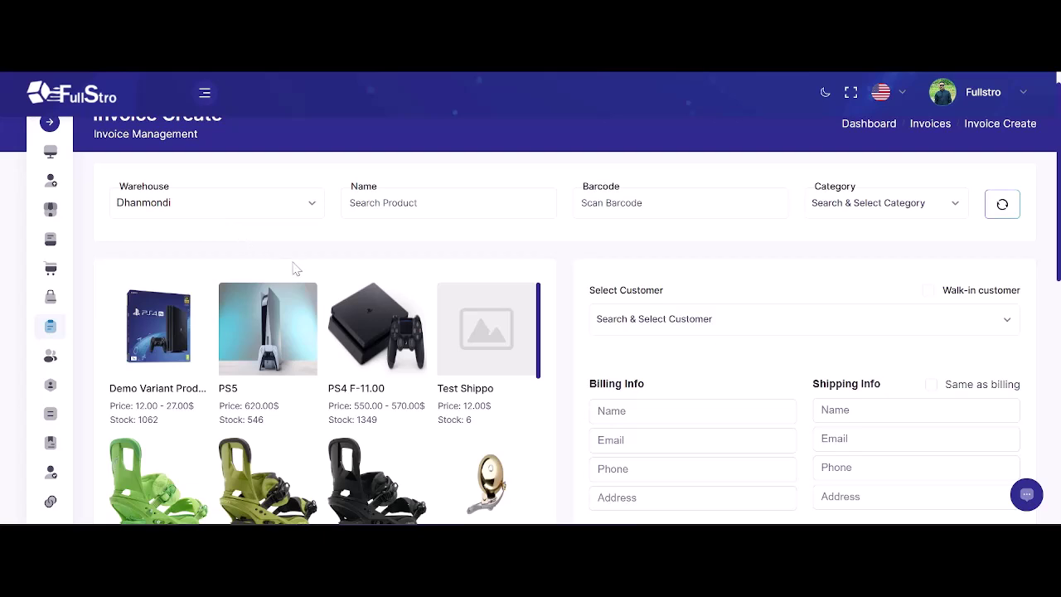
left_click(172, 205)
left_click(338, 150)
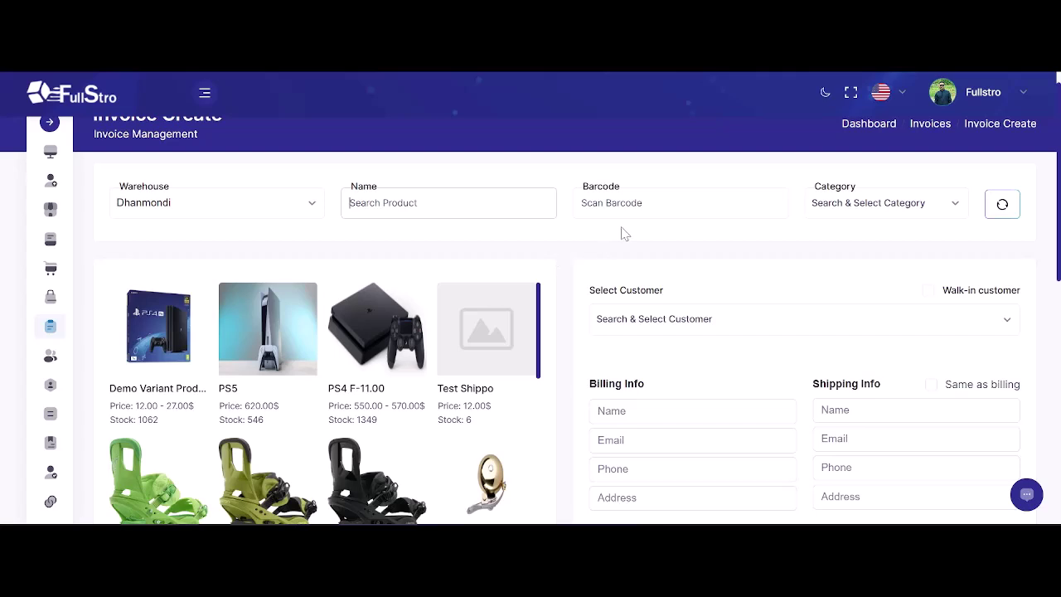
left_click(882, 216)
scroll(905, 337, "down", 3)
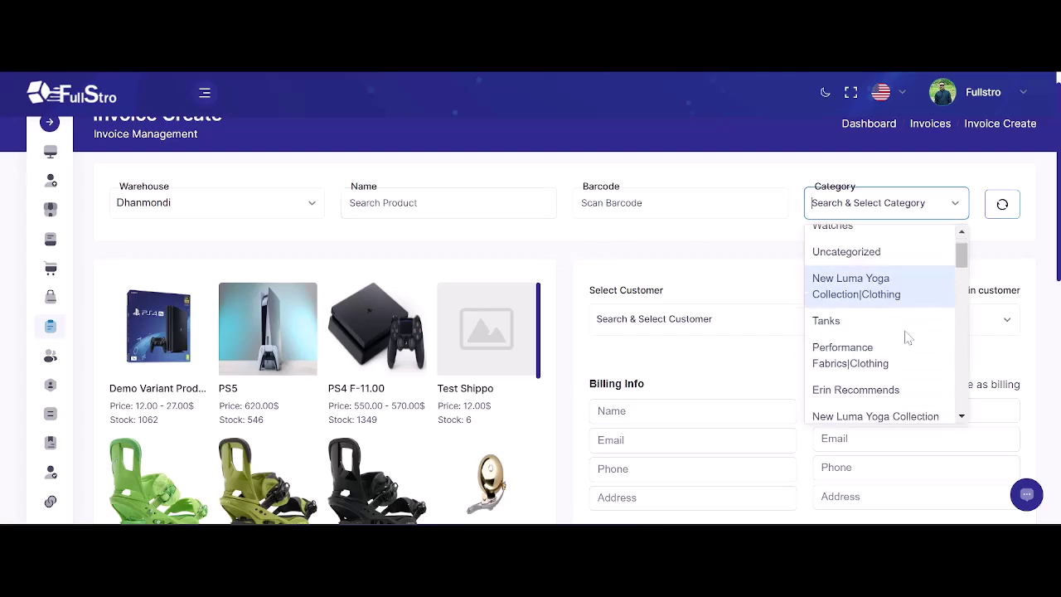
scroll(879, 315, "up", 3)
left_click(675, 141)
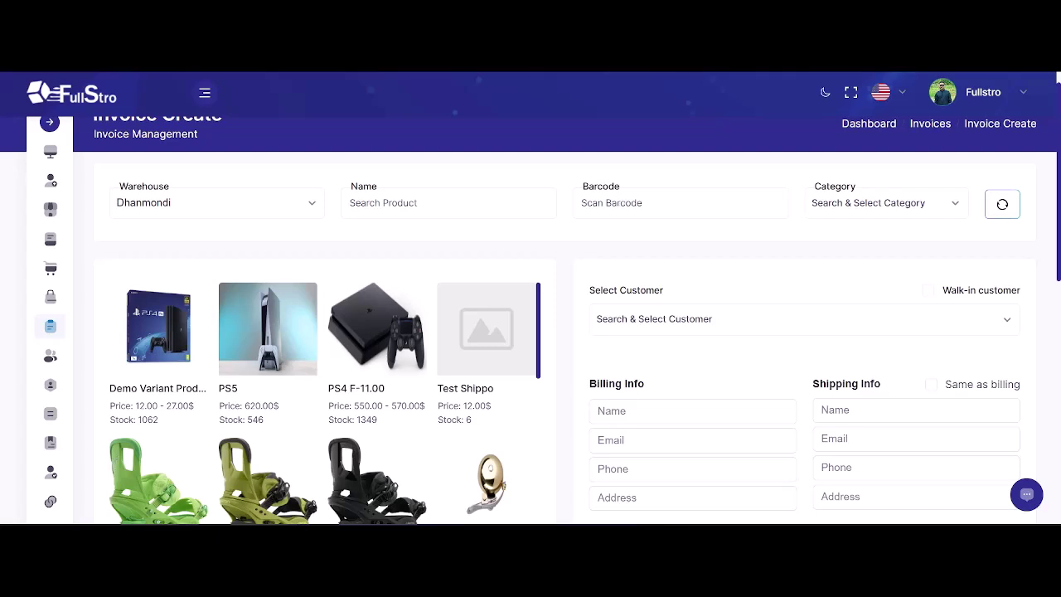
Add the PS5 product to the invoice cart and check its line item.
scroll(289, 407, "down", 2)
scroll(290, 408, "up", 2)
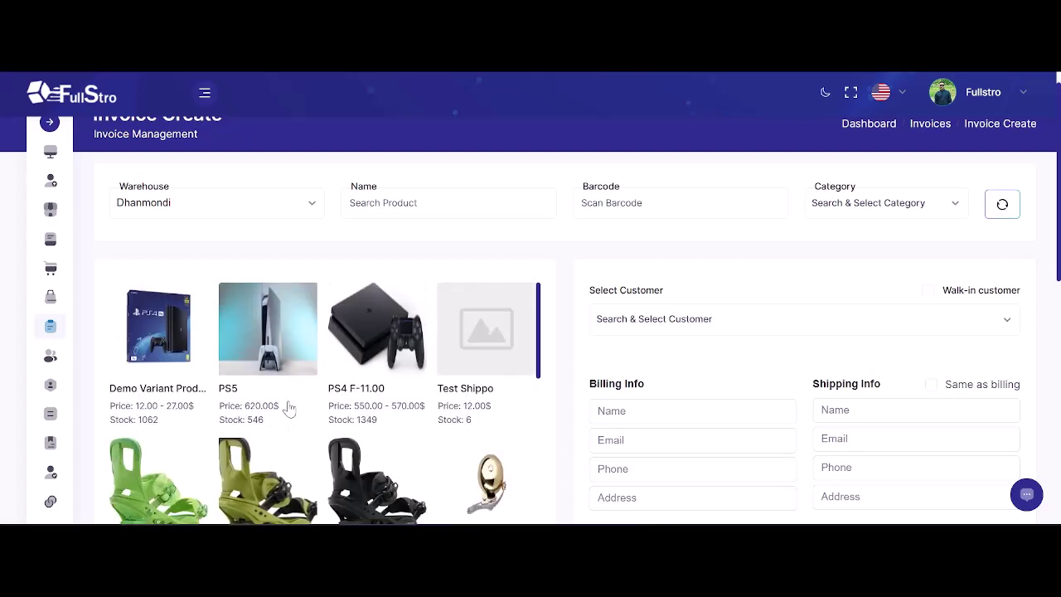
left_click(286, 330)
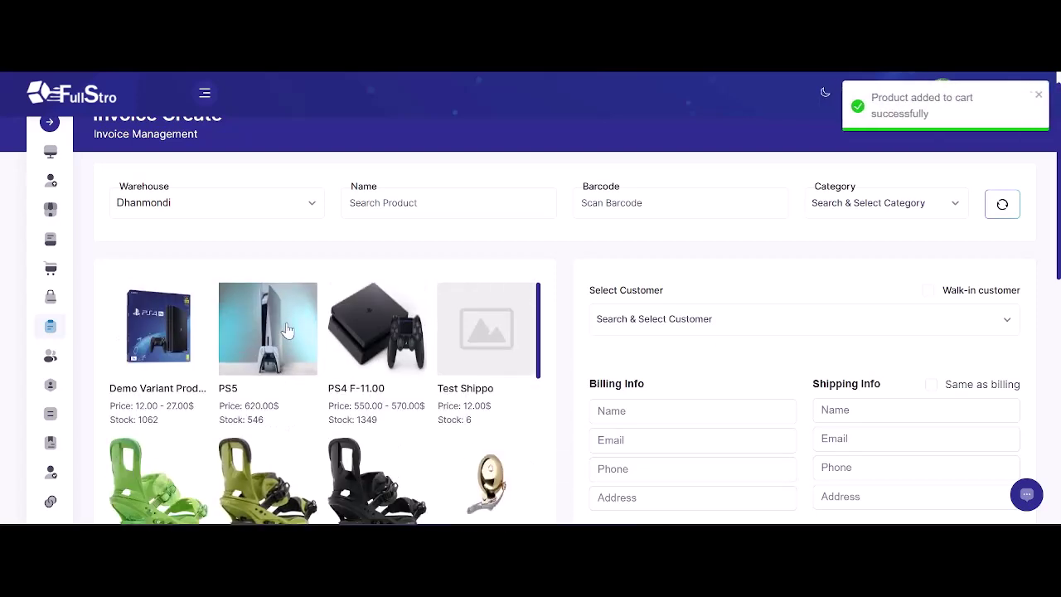
scroll(733, 423, "down", 5)
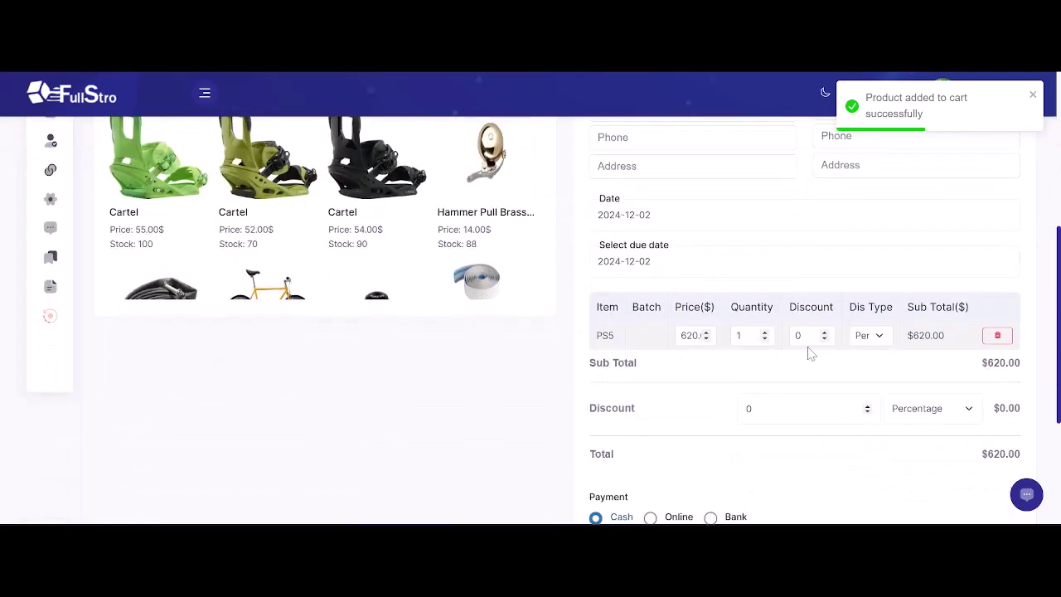
Add one Demo Variant Product in size Large and red to the invoice cart and close the variant selection.
scroll(810, 350, "up", 3)
left_click(154, 274)
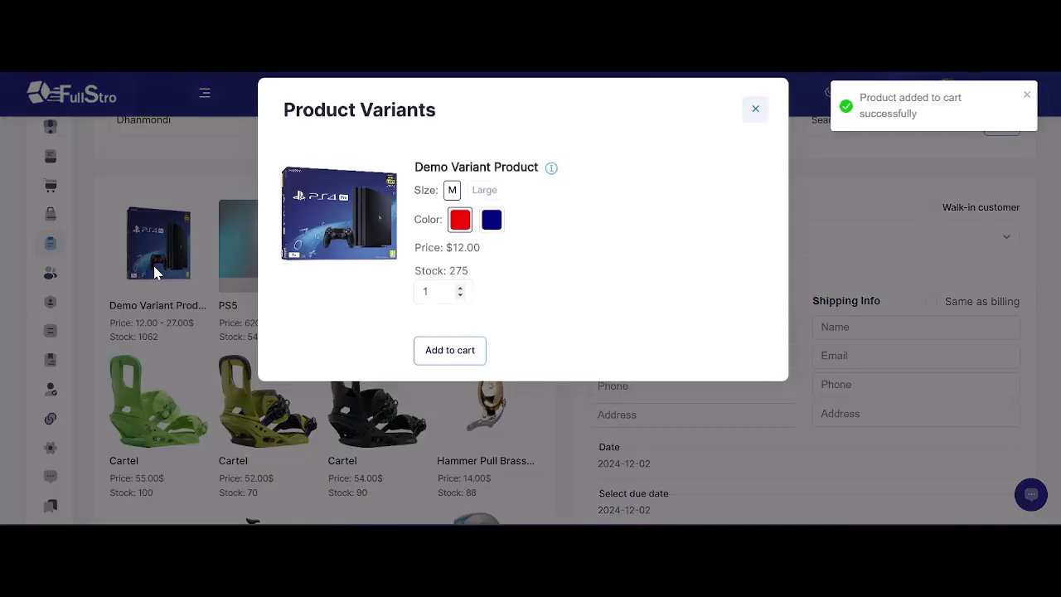
left_click(484, 199)
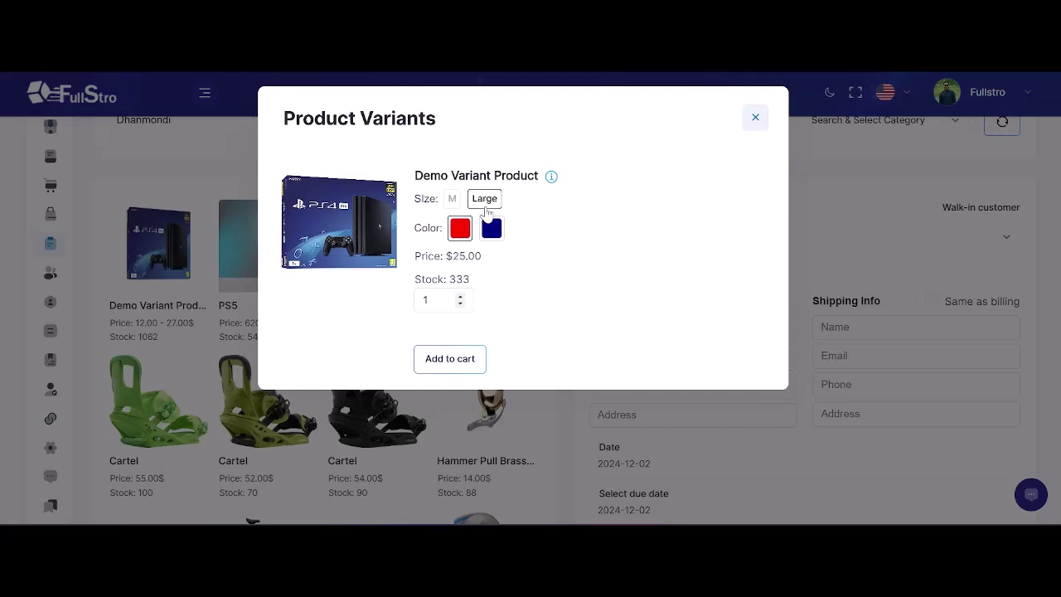
left_click(491, 228)
left_click(461, 233)
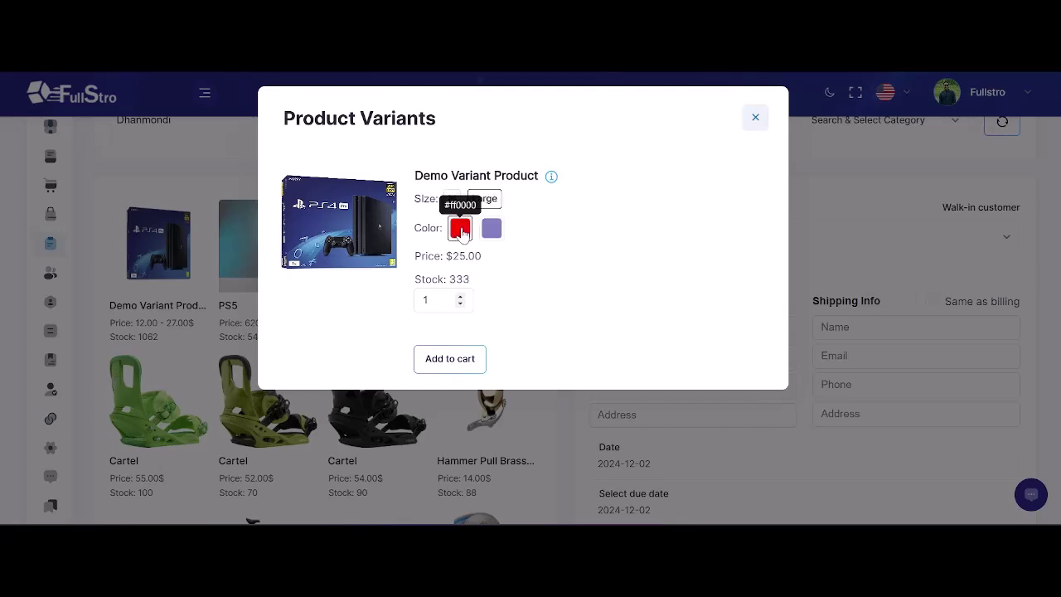
left_click(451, 358)
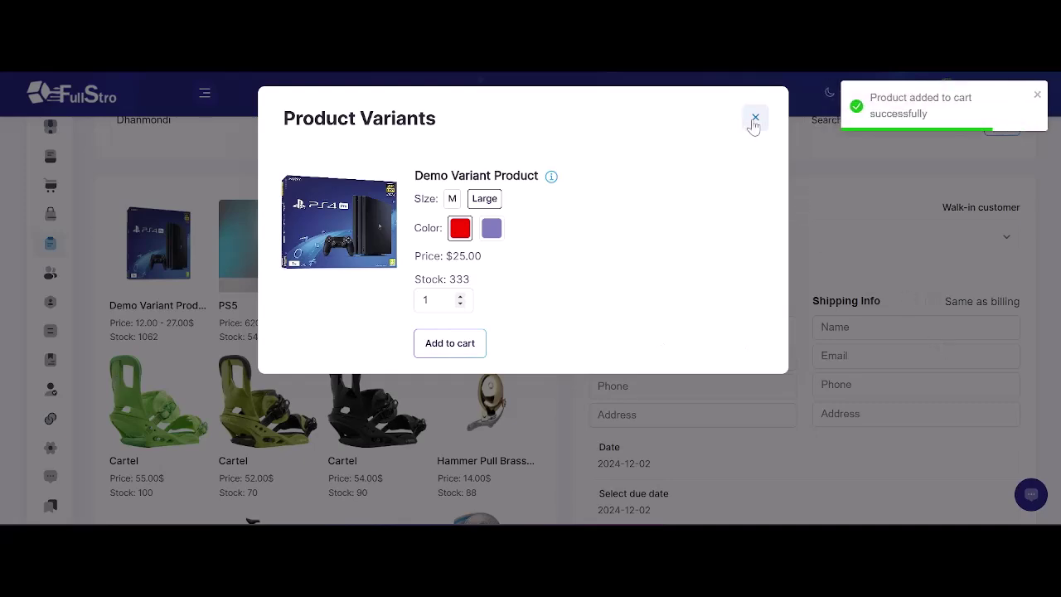
left_click(613, 388)
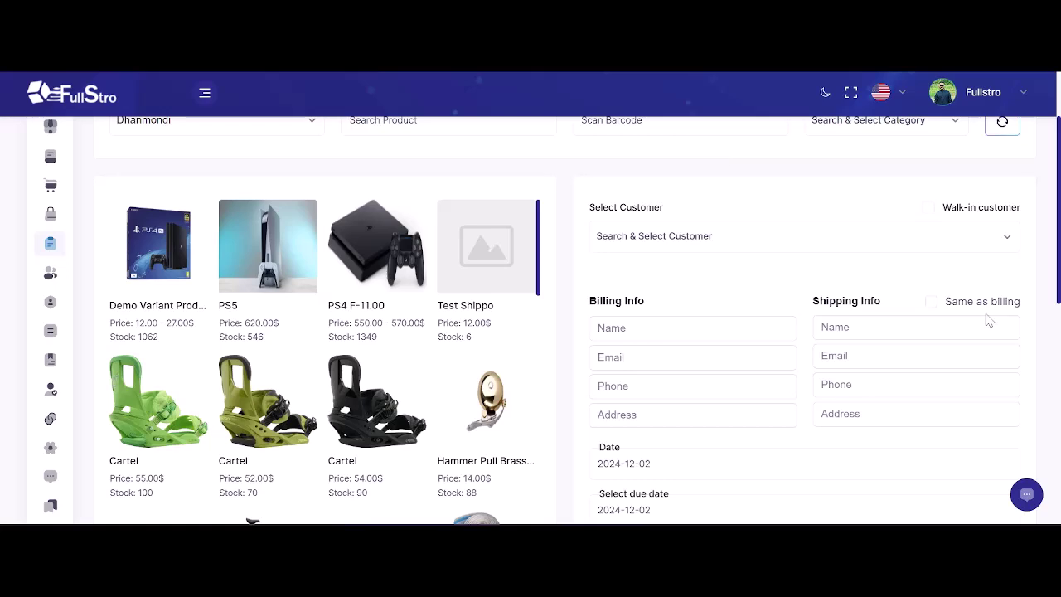
Set the invoice to a walk-in customer and fill in the customer's name and email from the saved details.
left_click(724, 242)
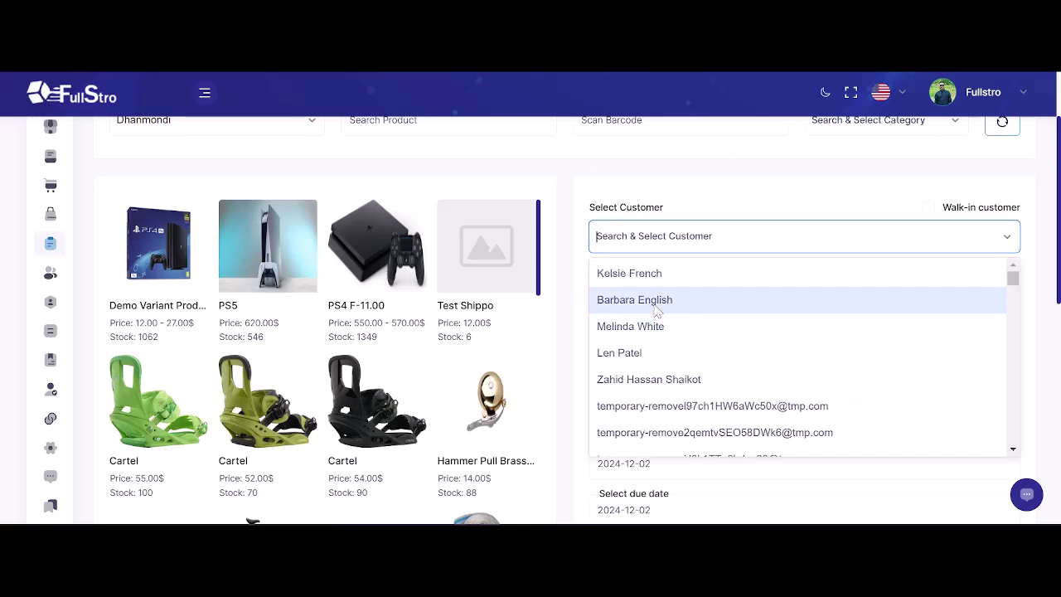
left_click(658, 176)
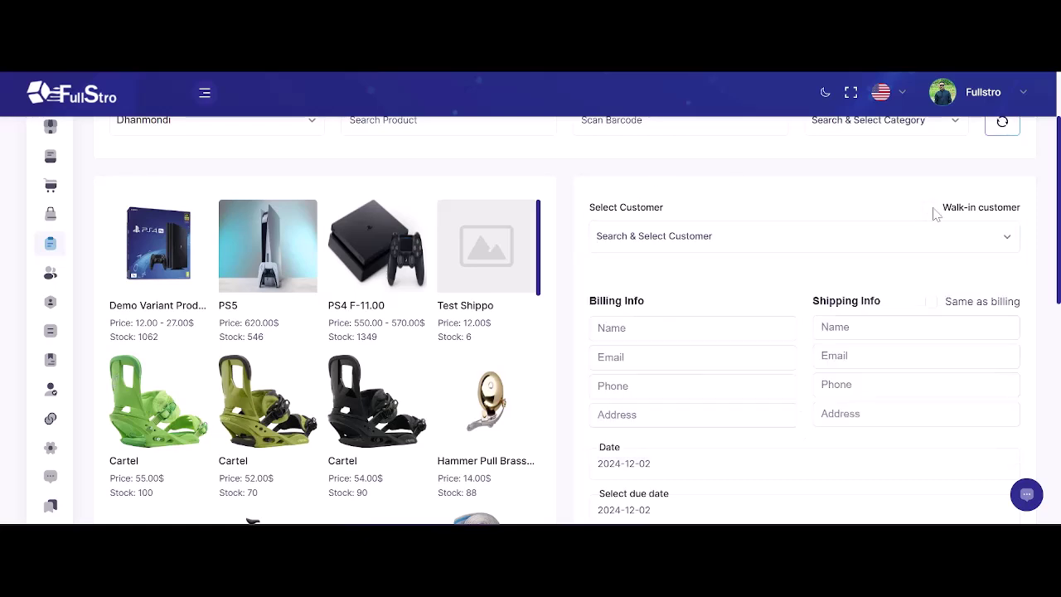
left_click(932, 210)
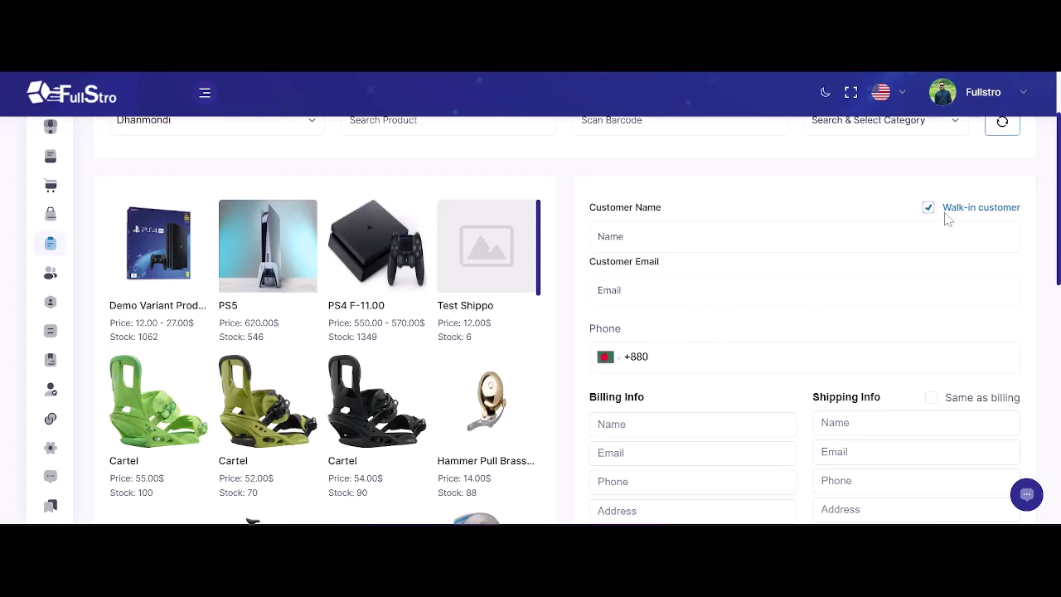
left_click(689, 237)
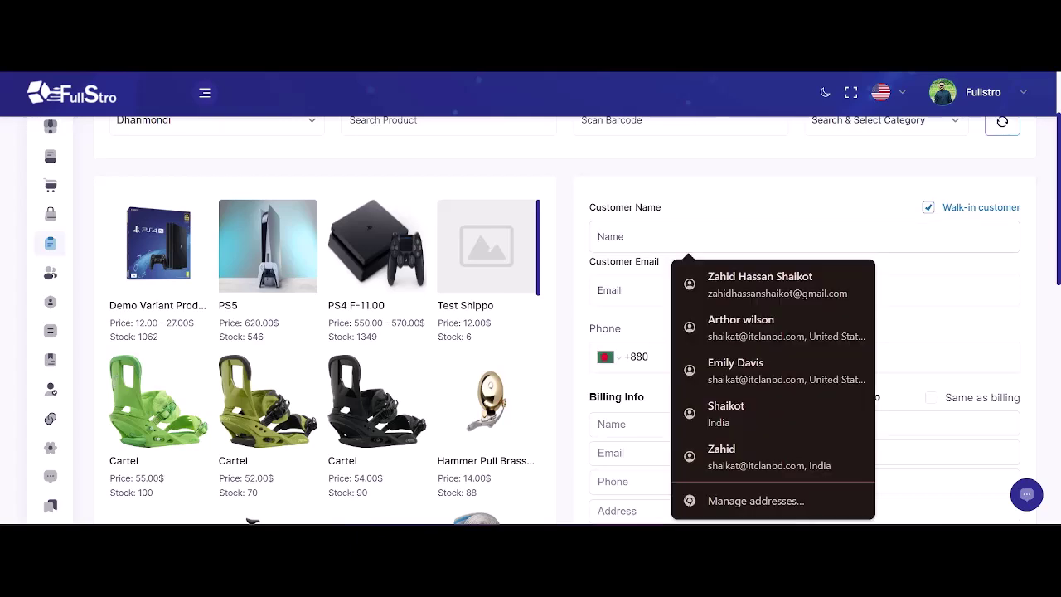
left_click(748, 284)
left_click(703, 359)
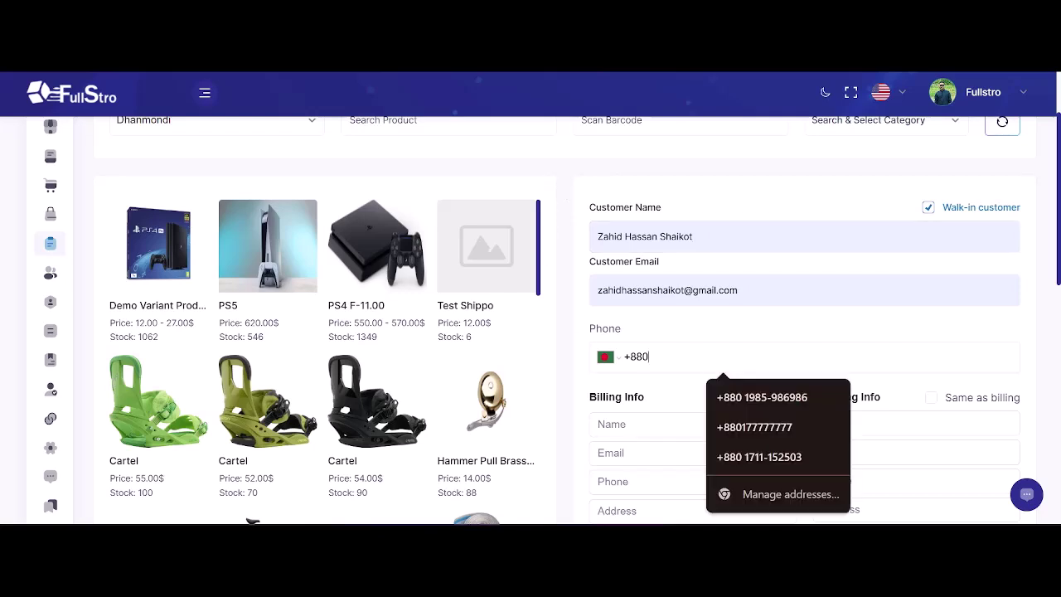
left_click(569, 161)
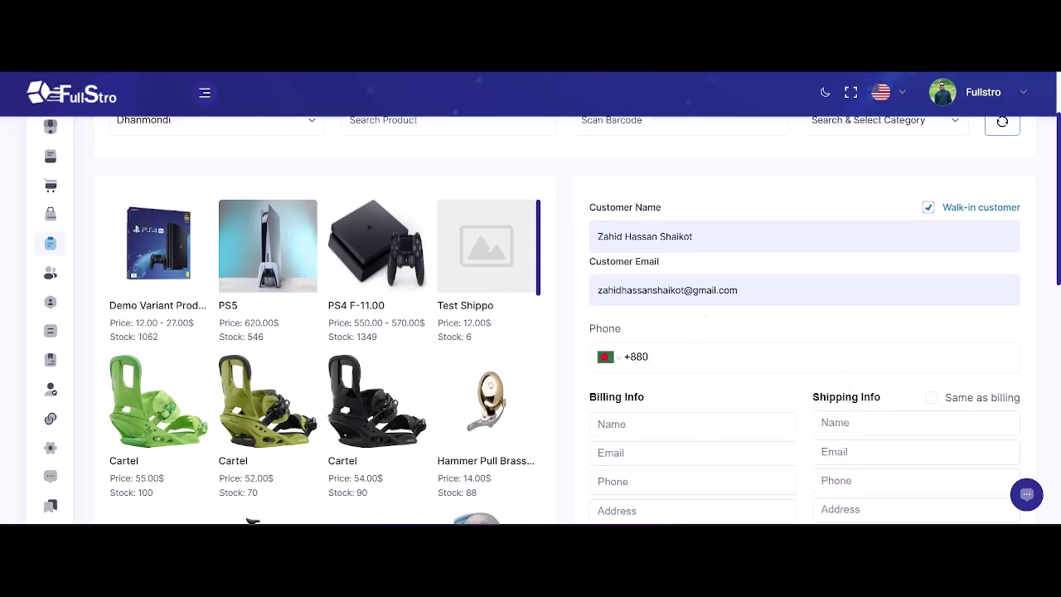
Fill the billing info with the saved contact details and set the shipping info to be the same as billing.
scroll(700, 317, "down", 1)
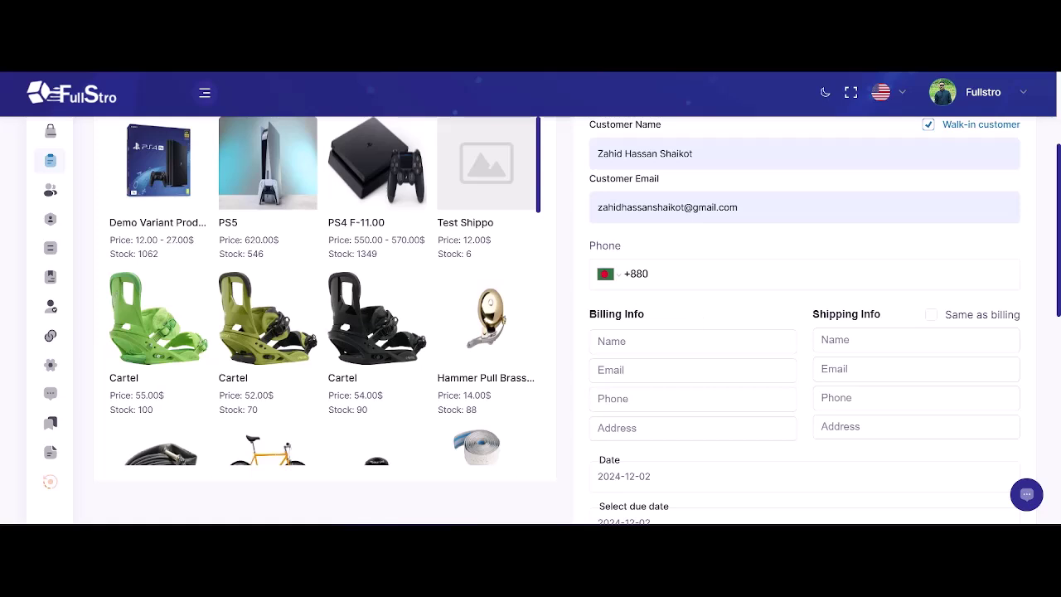
left_click(693, 341)
left_click(872, 246)
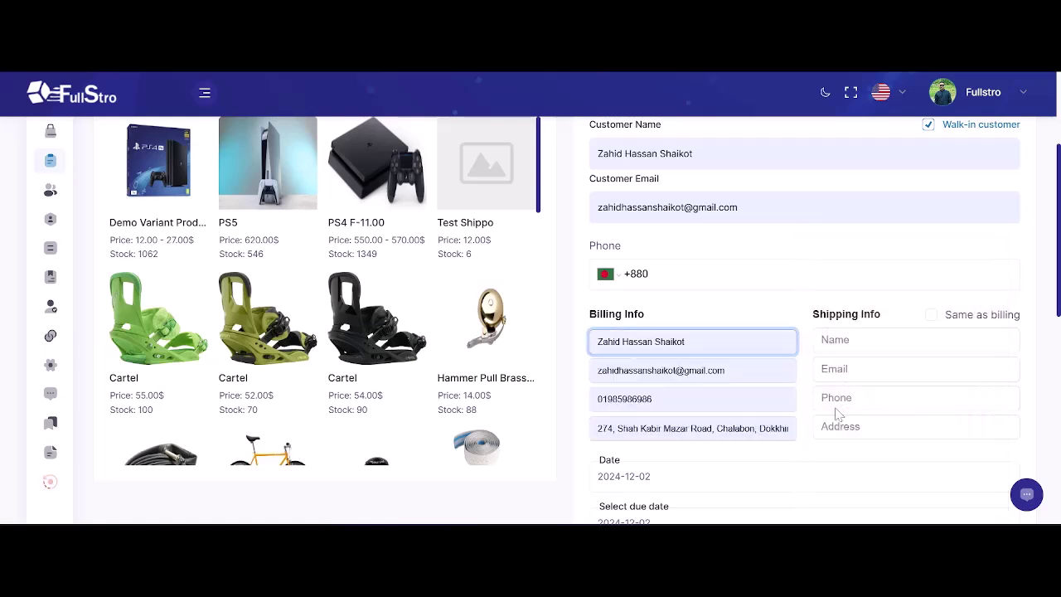
left_click(931, 314)
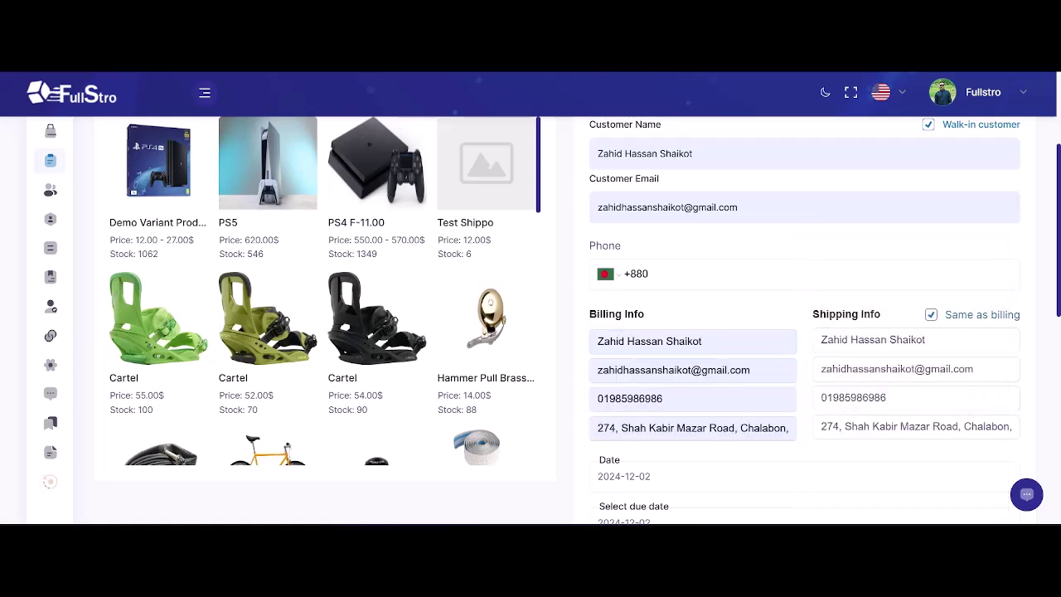
Review the invoice's dates, cart items, discount, payment method and delivery options, and confirm the invoice.
scroll(800, 420, "down", 2)
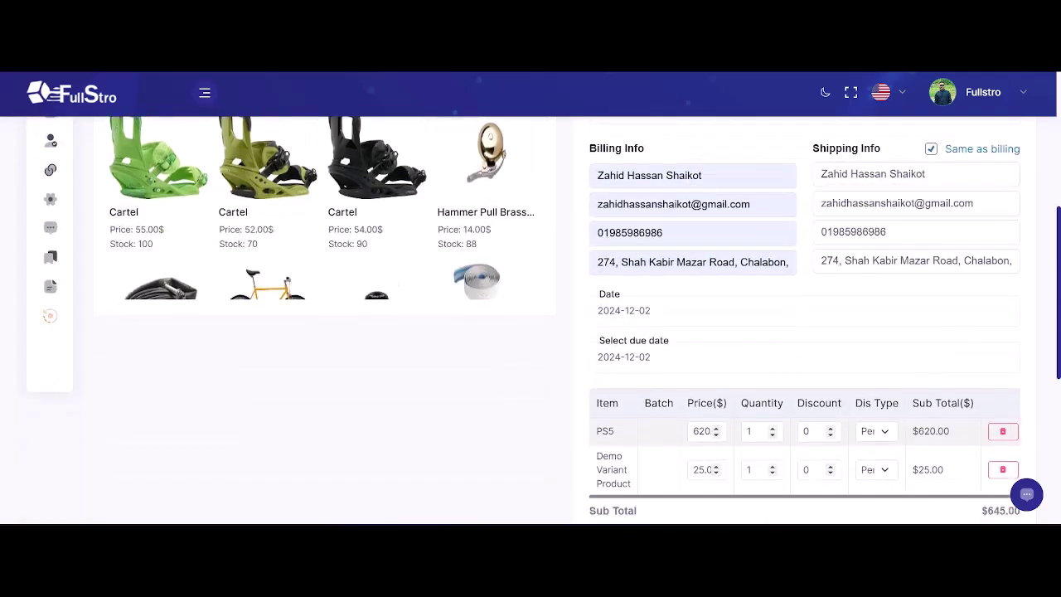
scroll(713, 277, "down", 1)
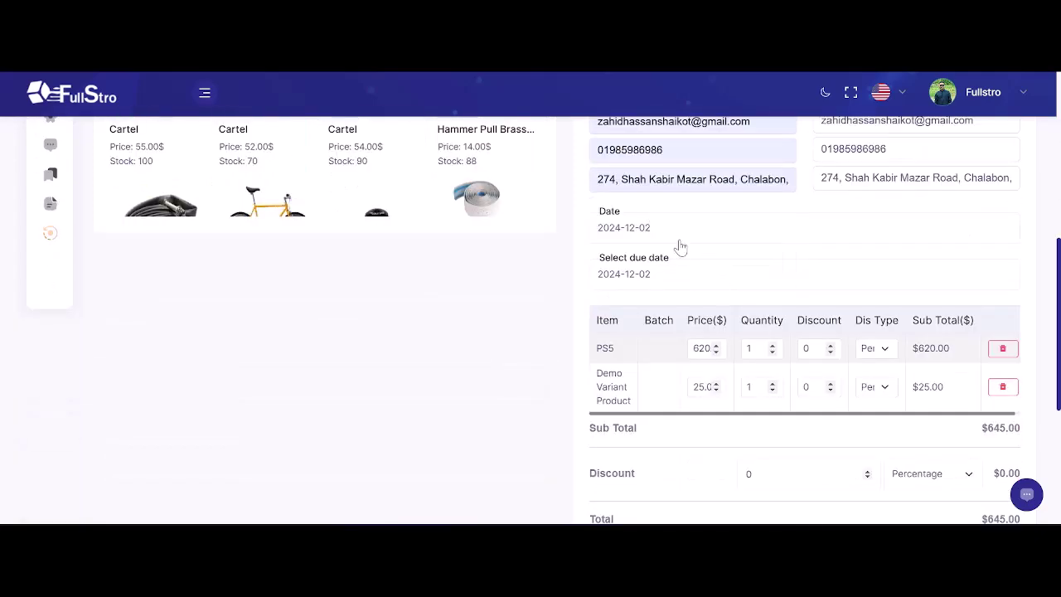
scroll(670, 276, "down", 1)
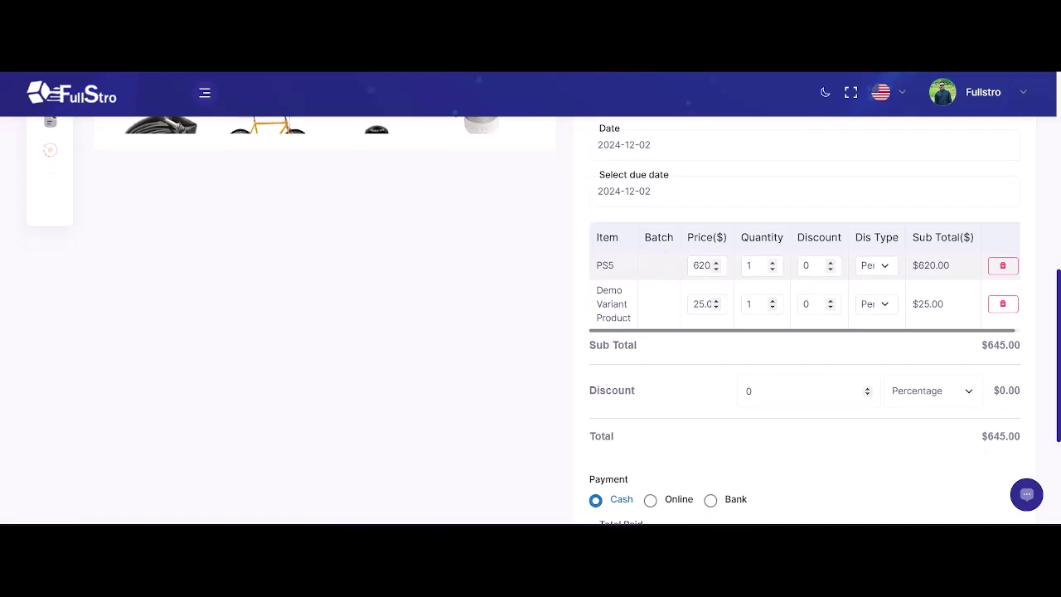
scroll(804, 324, "down", 1)
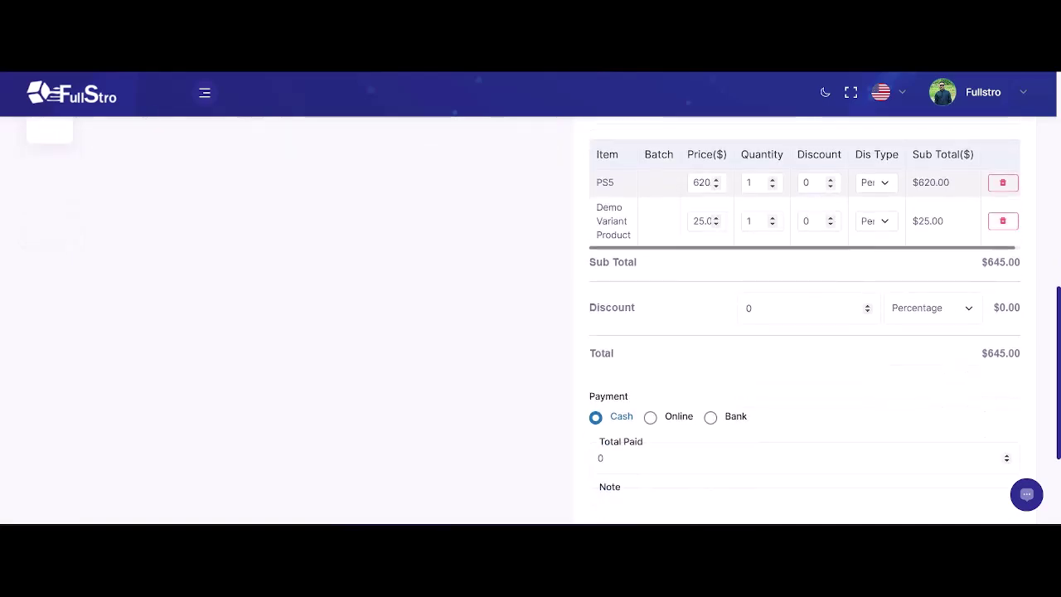
scroll(614, 336, "down", 1)
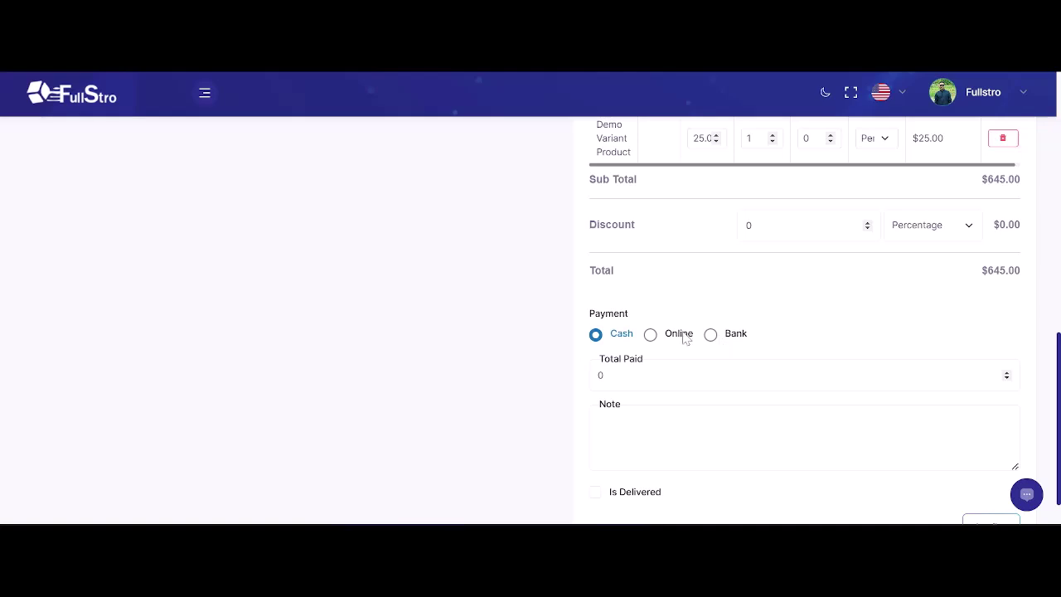
scroll(685, 340, "down", 1)
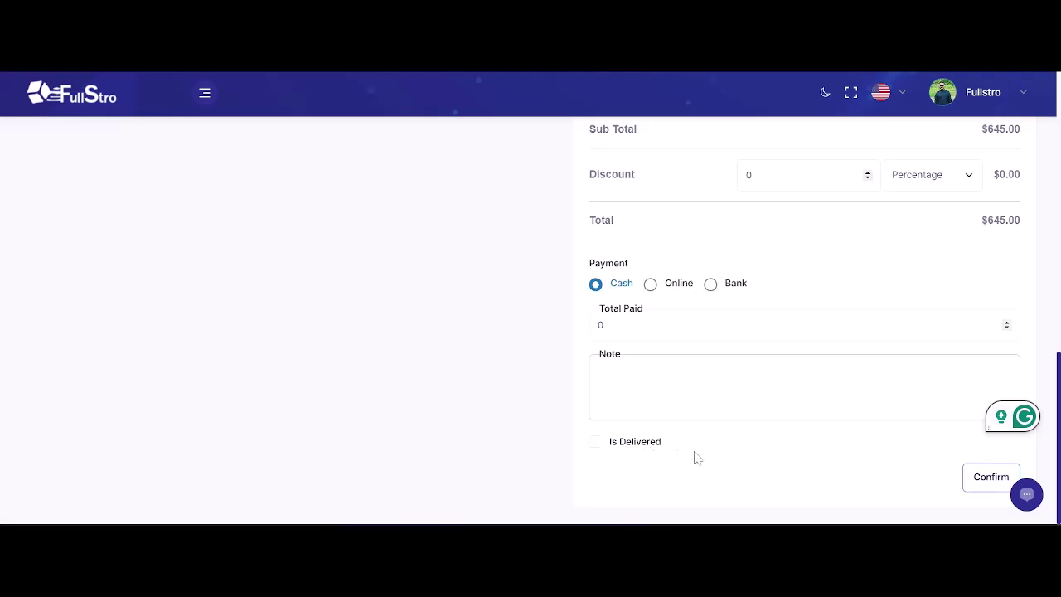
left_click(979, 484)
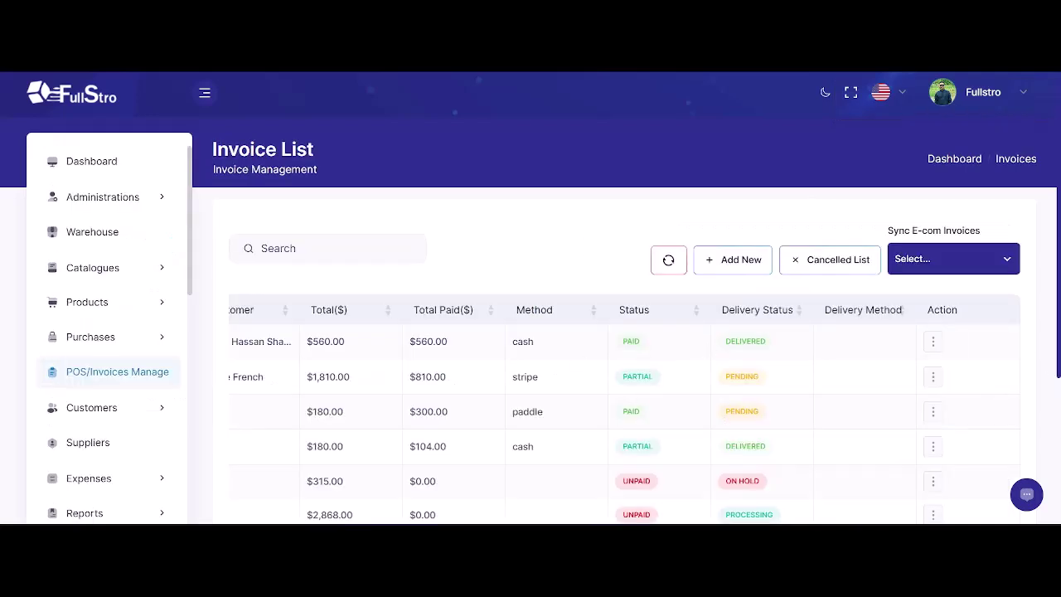
Open the details of the first paid and delivered invoice and examine its billing, product and payment information.
left_click(933, 343)
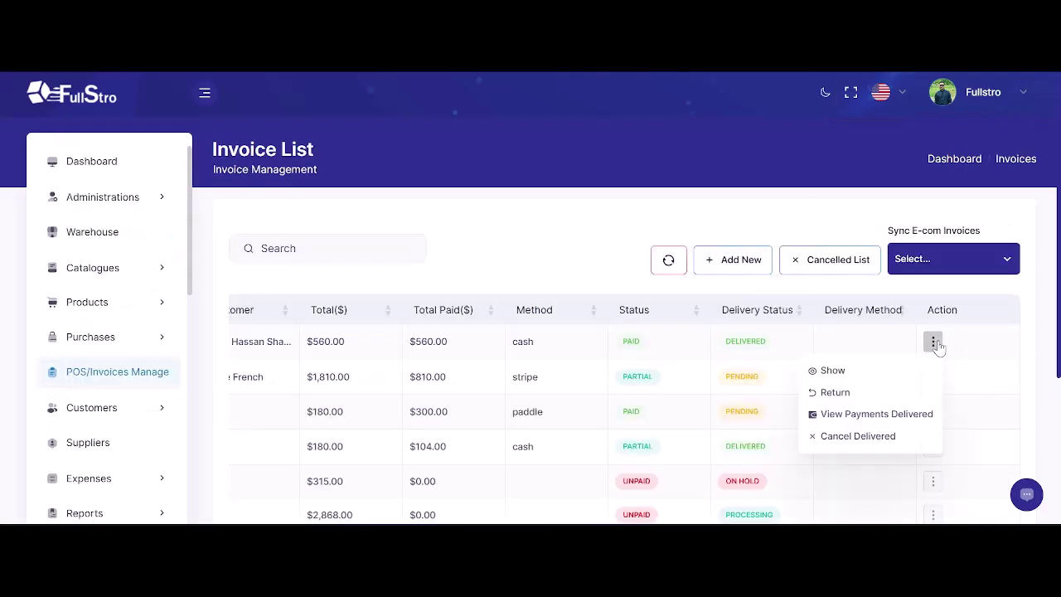
left_click(827, 373)
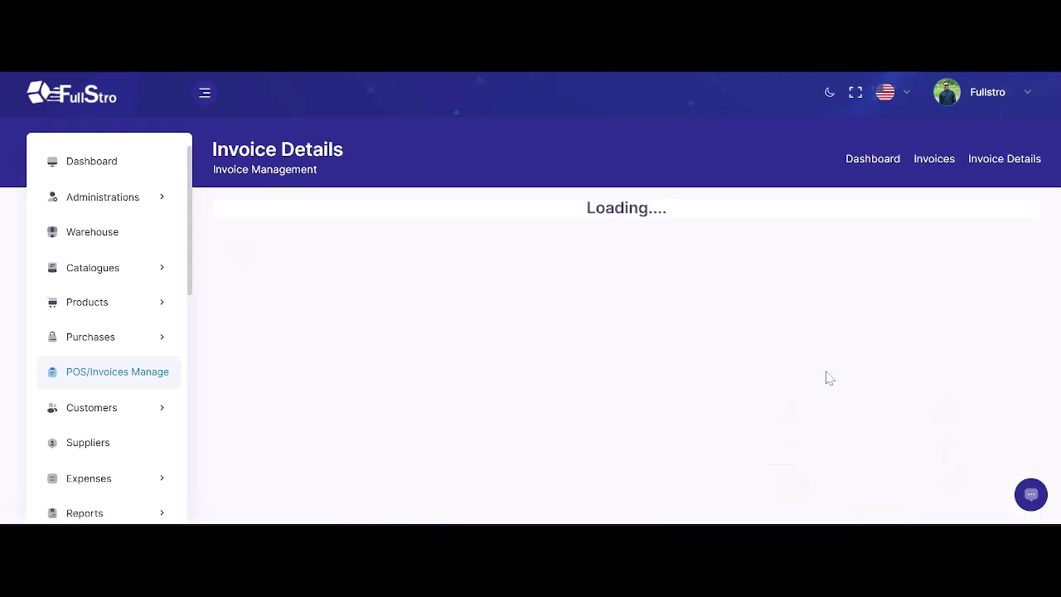
scroll(374, 400, "down", 1)
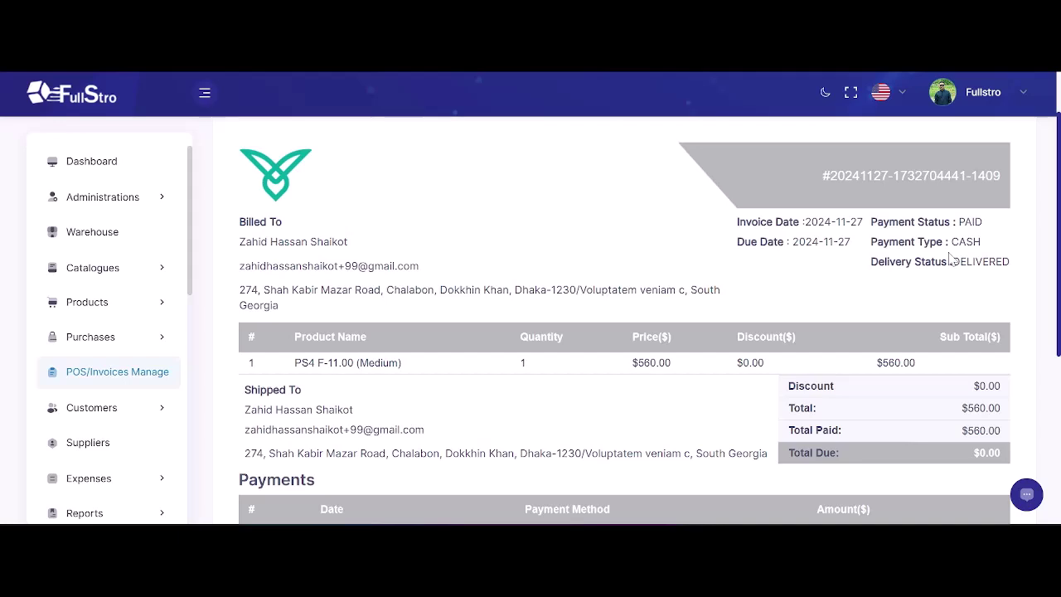
scroll(951, 258, "down", 1)
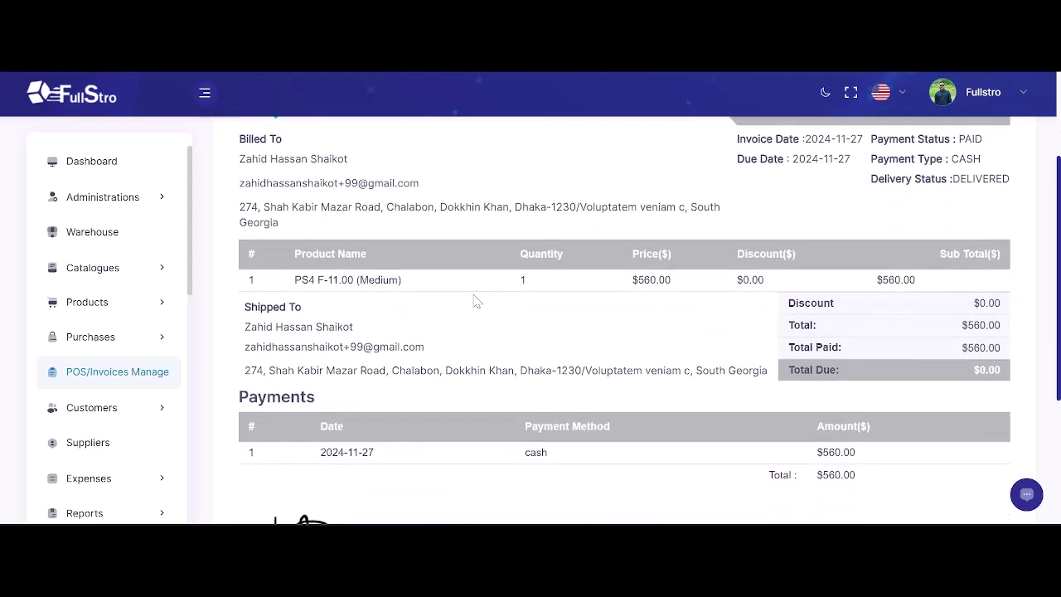
scroll(863, 290, "down", 1)
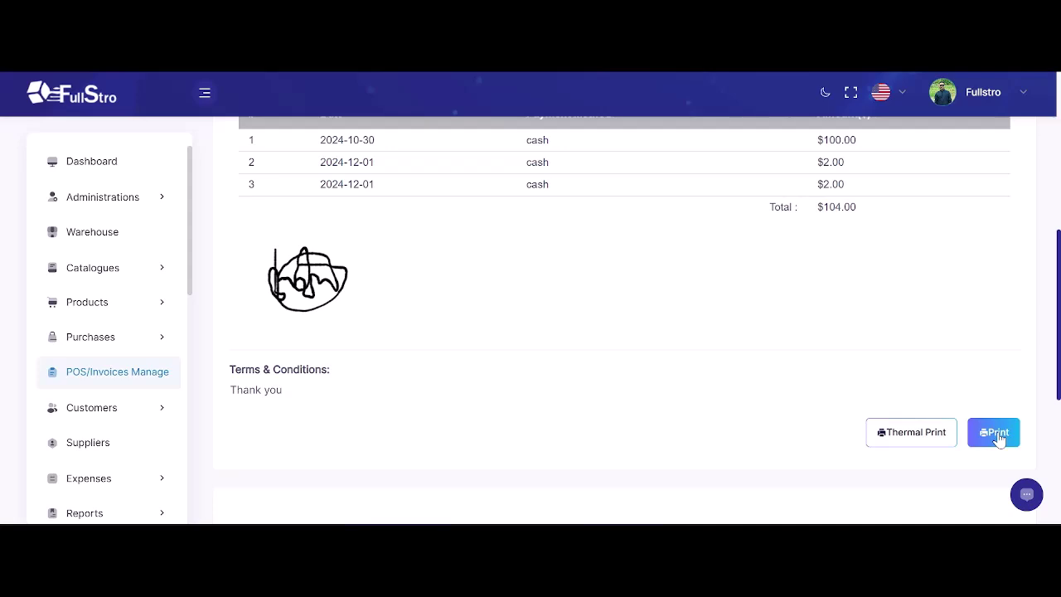
Compare the payment methods on the partially paid invoice and record a cash payment of $10.
scroll(879, 422, "up", 1)
scroll(875, 439, "down", 5)
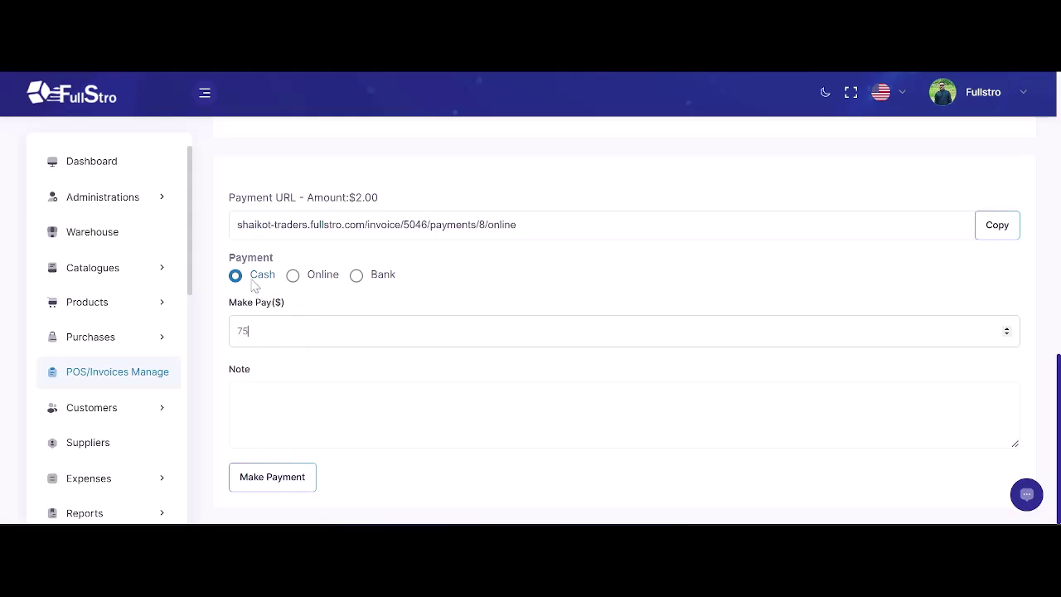
left_click(292, 276)
left_click(357, 276)
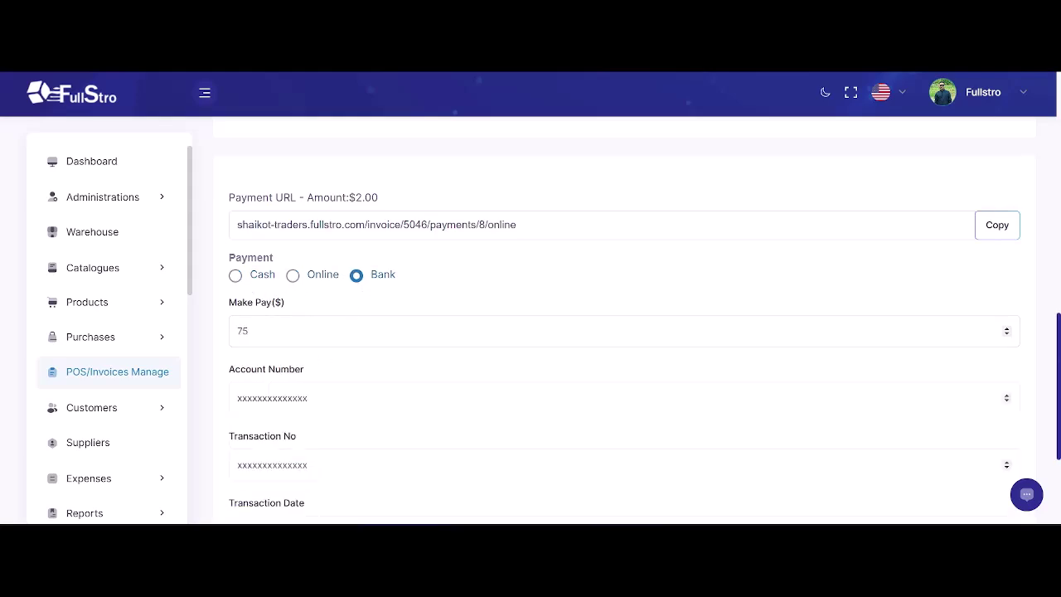
left_click(235, 276)
key("Tab")
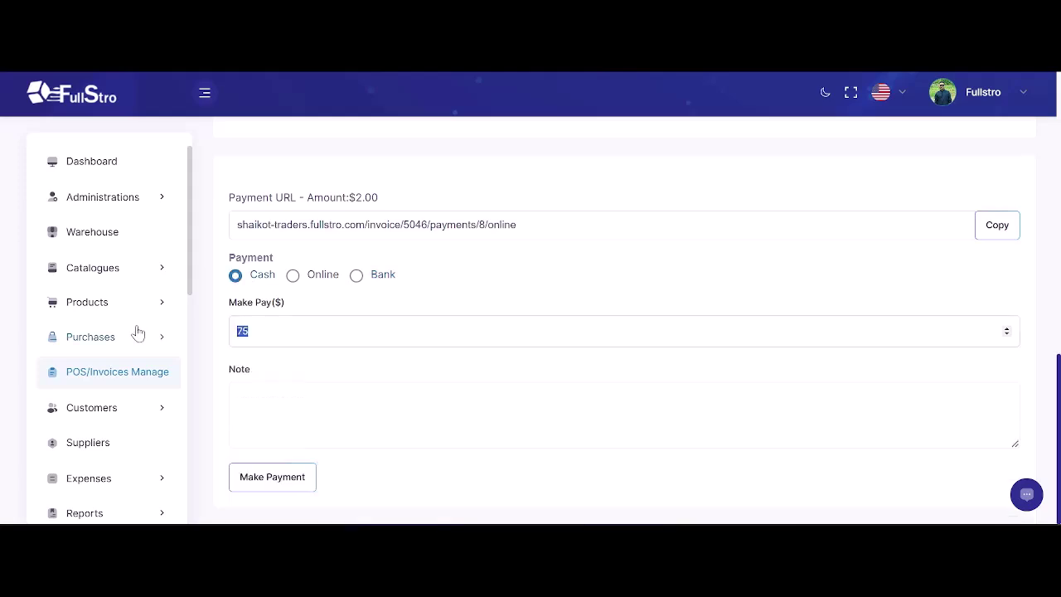
type("10")
left_click(265, 487)
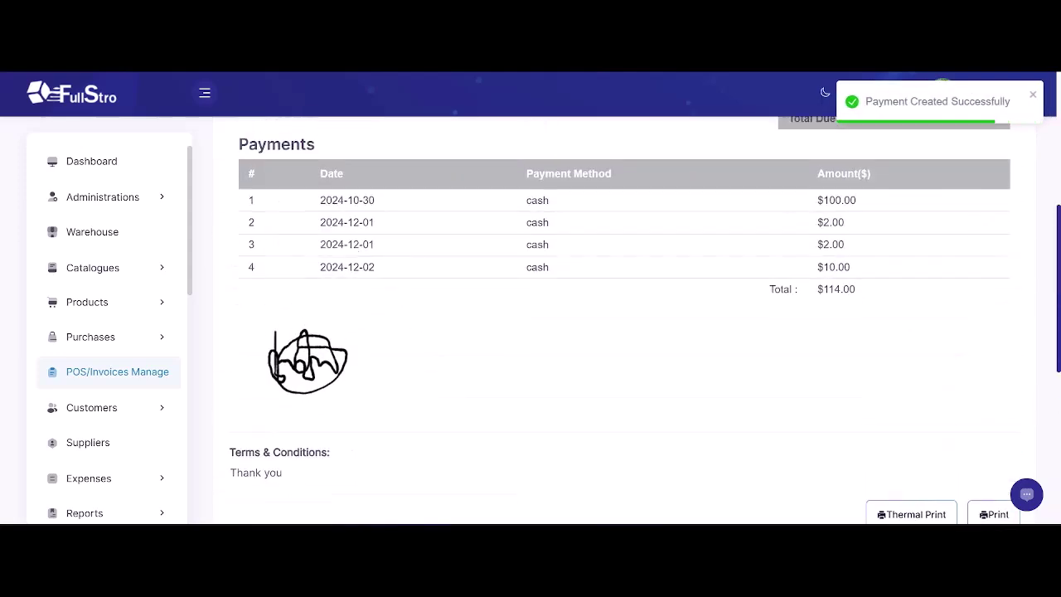
Record a bank payment of $2 on the same invoice, filling in the account number and transaction details.
scroll(758, 315, "down", 4)
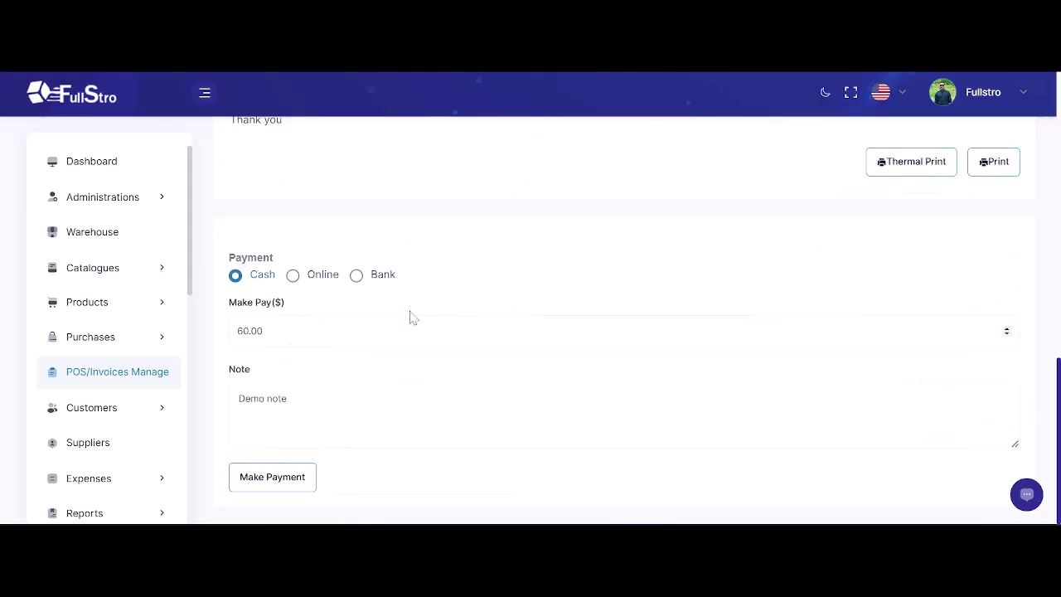
left_click(357, 274)
type("2")
left_click(300, 398)
left_click(319, 461)
scroll(324, 453, "down", 1)
left_click(326, 454)
scroll(327, 455, "down", 1)
left_click(330, 456)
left_click(277, 515)
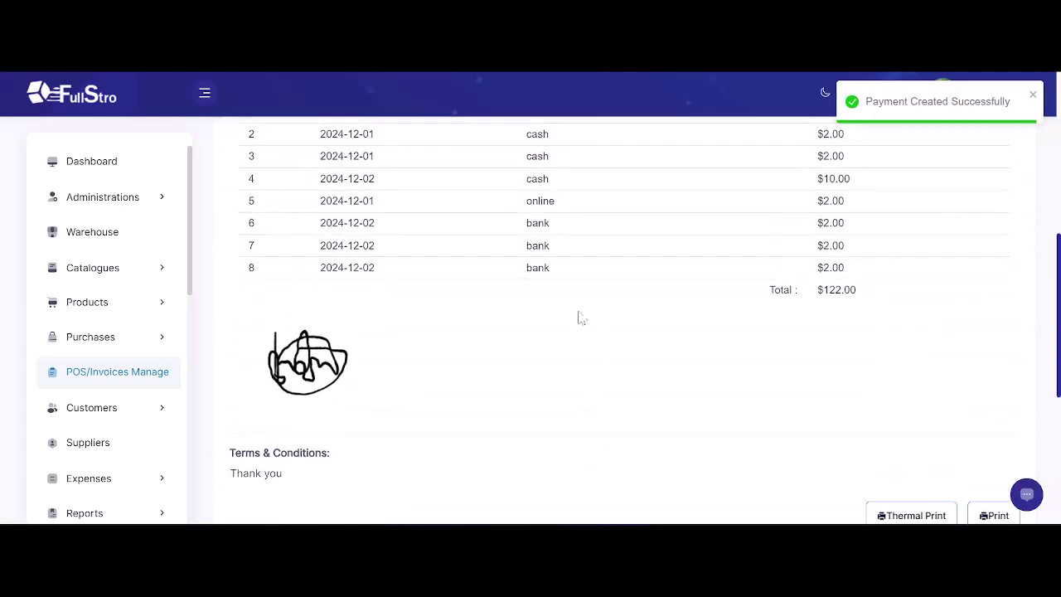
Create an online payment request of $10 on the partially paid invoice.
scroll(336, 393, "down", 3)
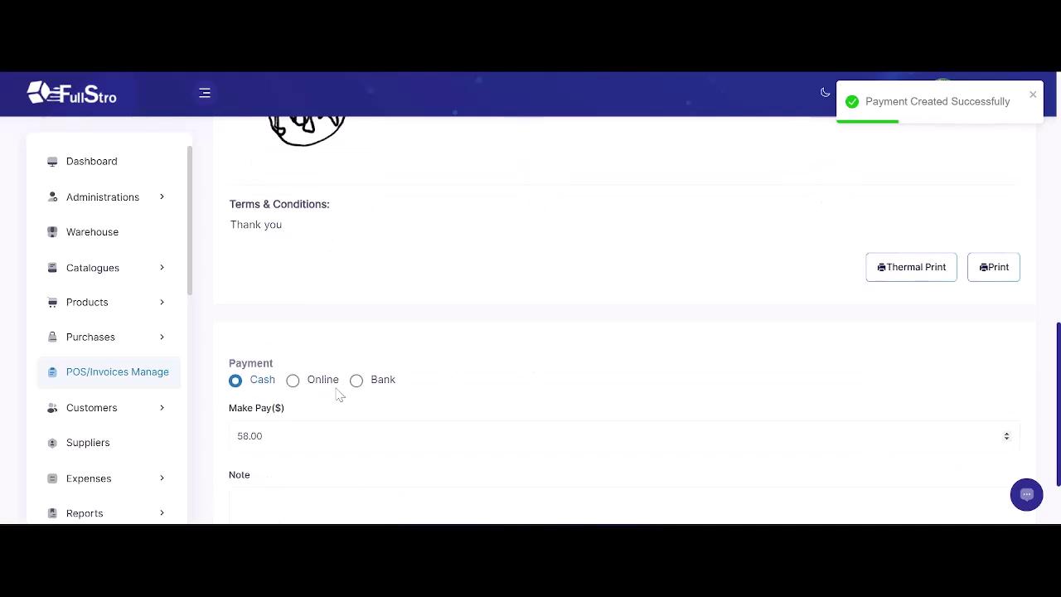
left_click(292, 380)
scroll(324, 405, "down", 1)
key("Tab")
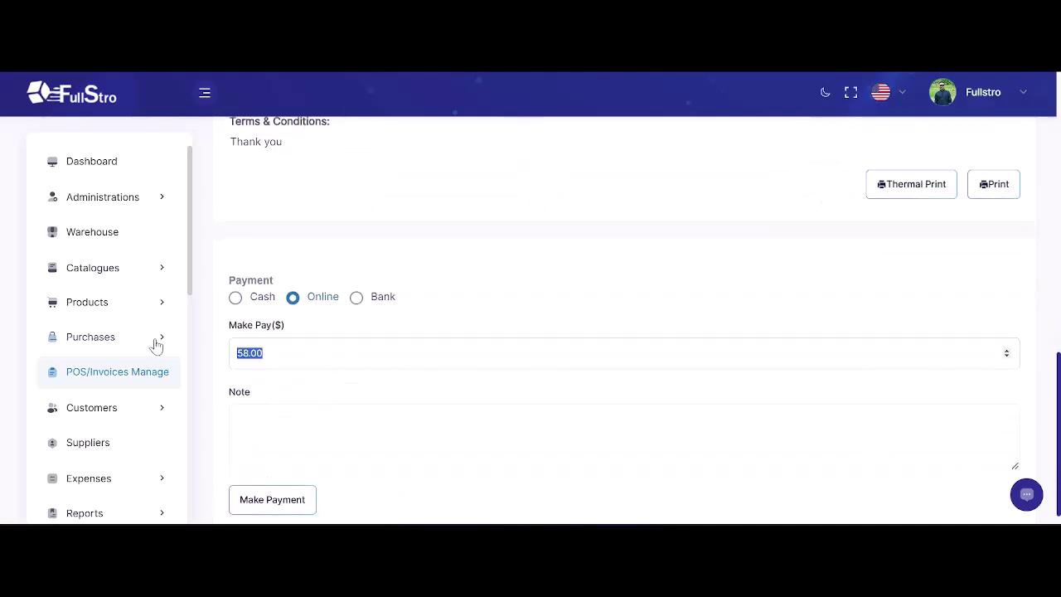
type("10")
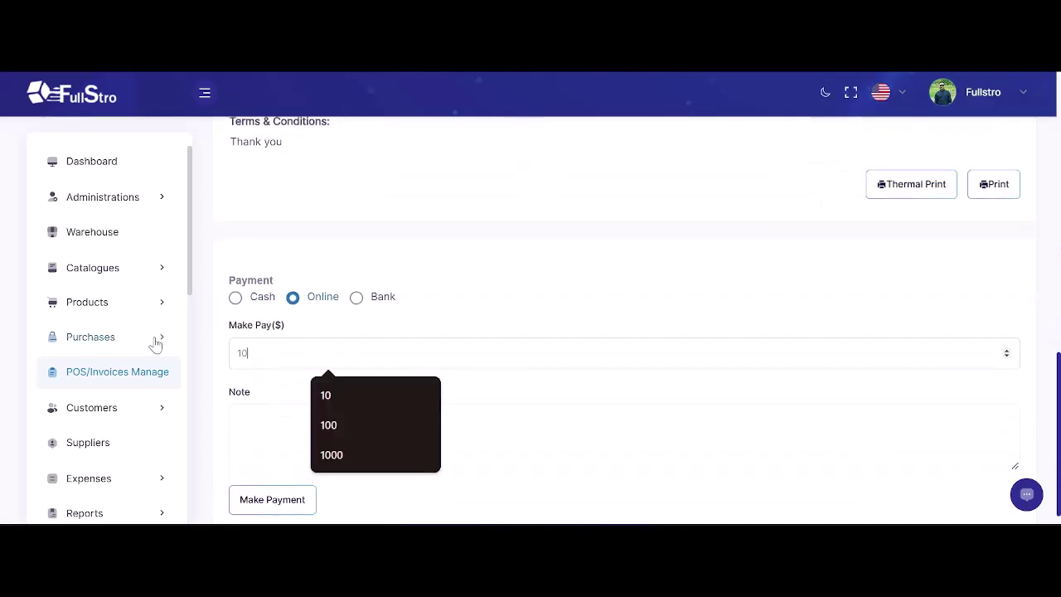
left_click(253, 497)
Copy the generated payment URL, open it in the browser and pay the $10.00 through Stripe.
scroll(367, 292, "up", 4)
scroll(371, 291, "down", 3)
left_click(997, 391)
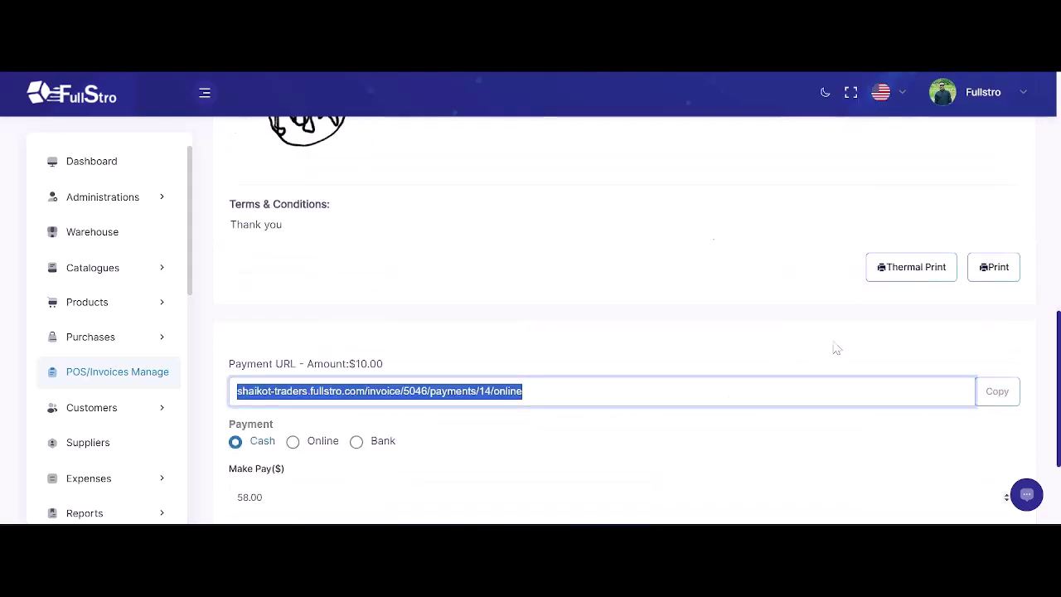
left_click(403, 13)
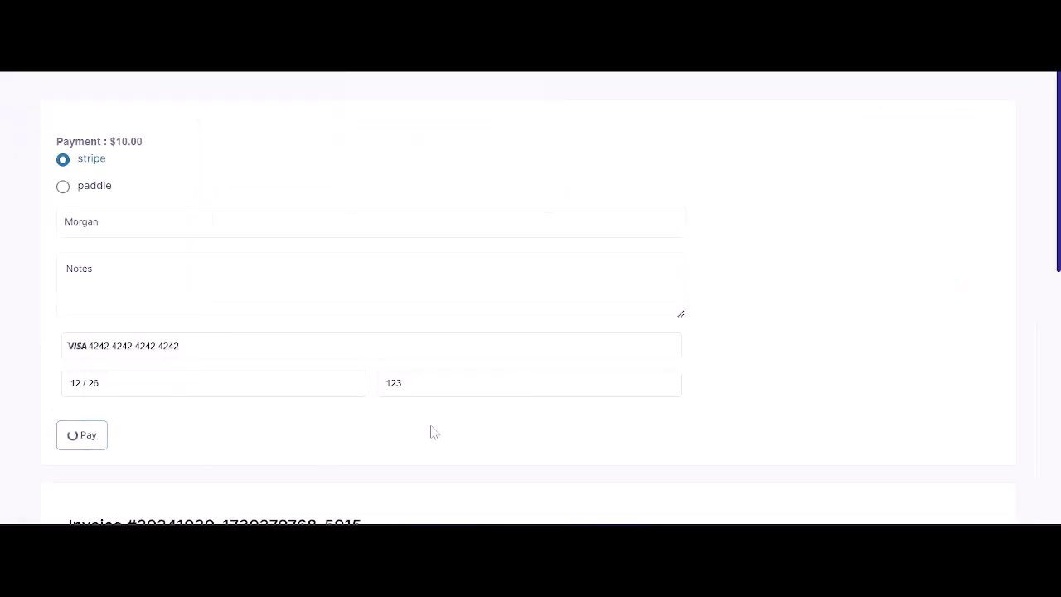
Open the delivered payments view of the partially paid and delivered Stripe invoice from the invoice list.
scroll(428, 365, "down", 5)
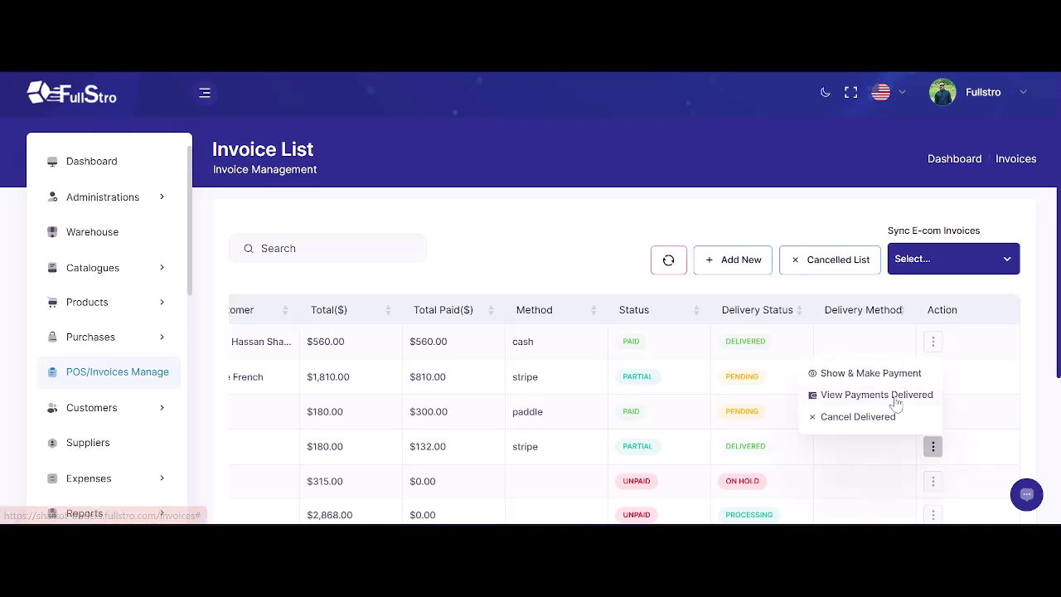
left_click(896, 395)
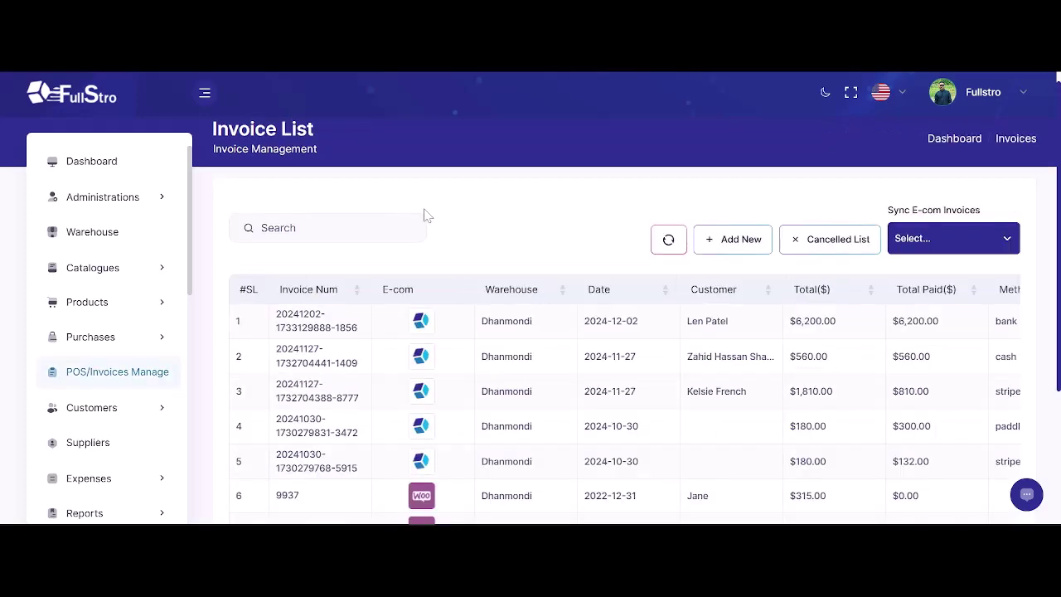
Start a return for the first invoice in the list, the paid and delivered one settled by bank.
scroll(655, 503, "down", 3)
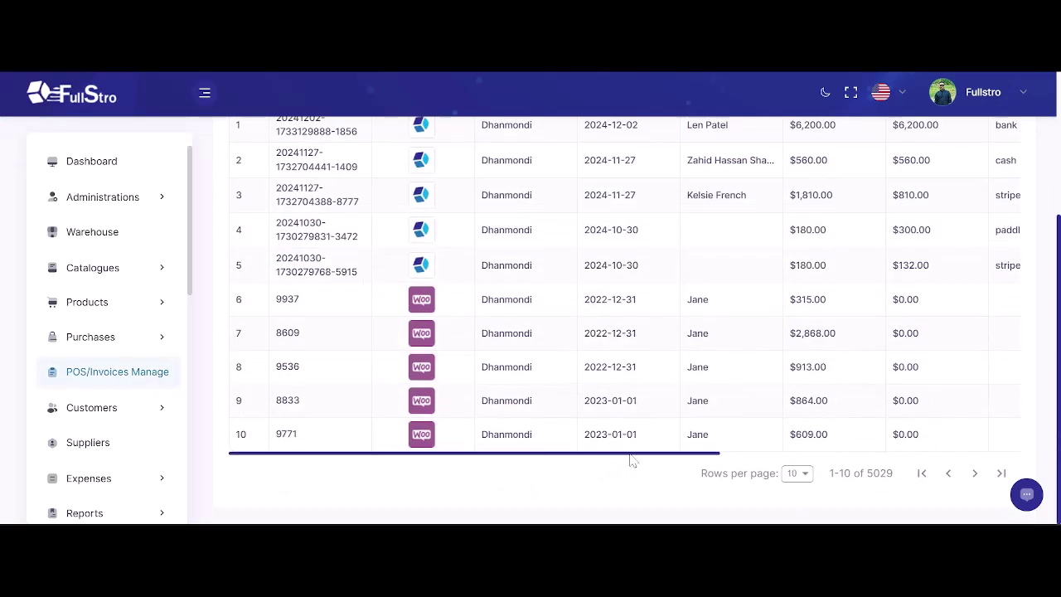
left_click_drag(631, 454, 949, 475)
scroll(902, 406, "up", 3)
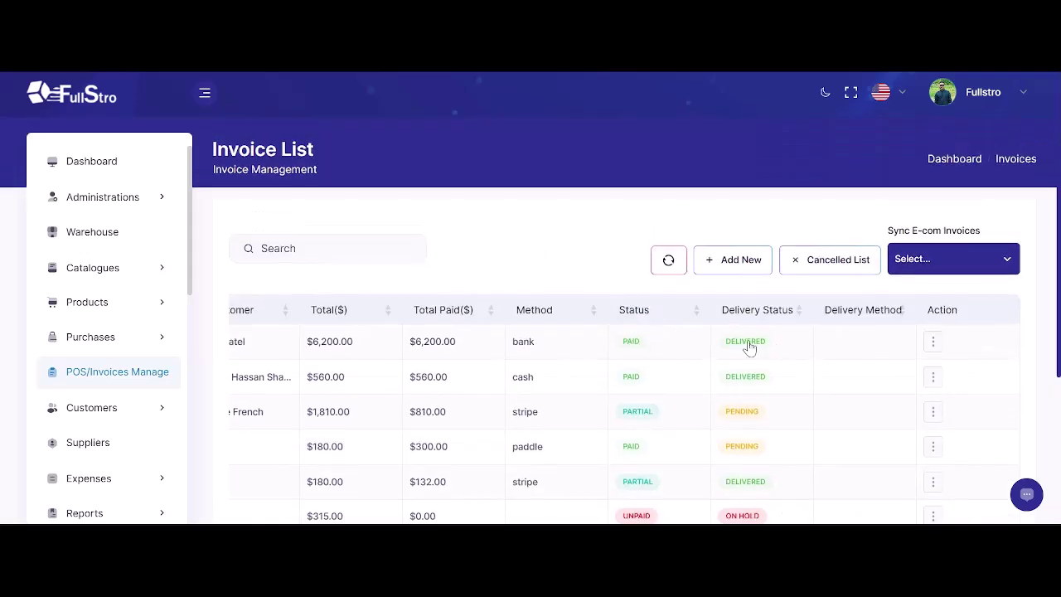
left_click(931, 342)
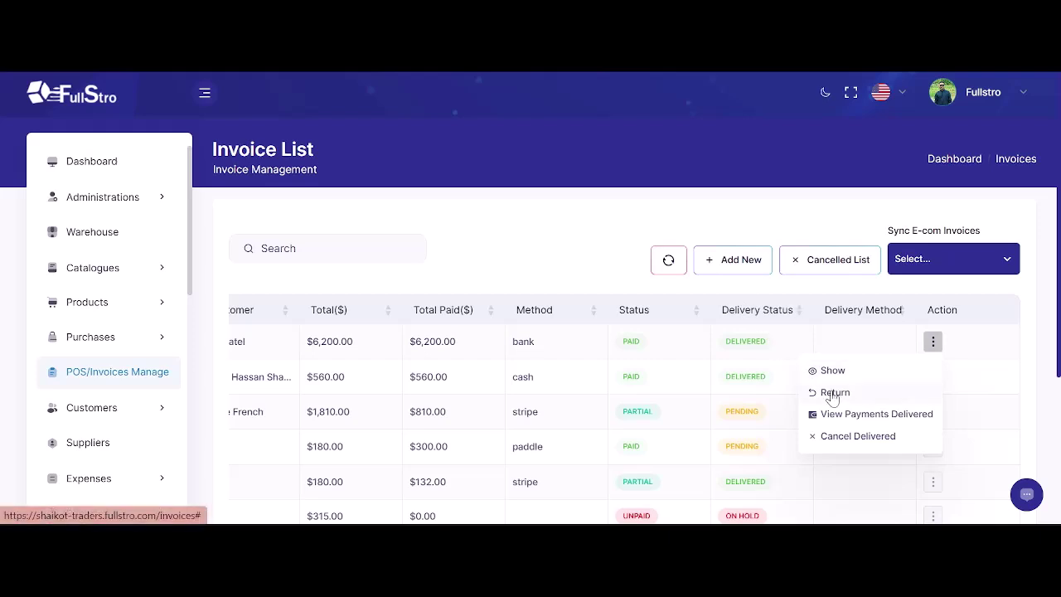
left_click(857, 397)
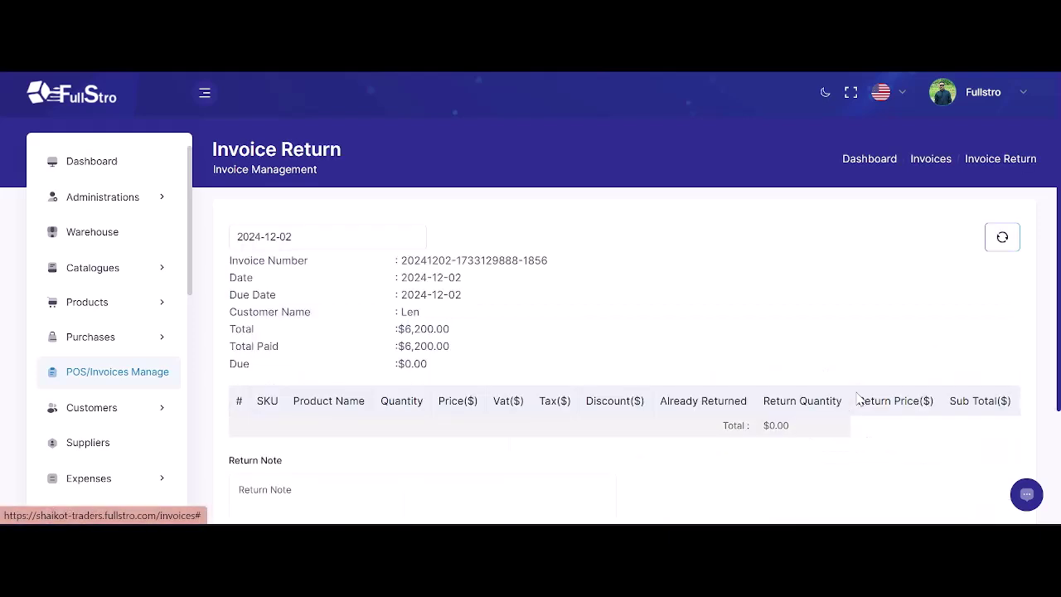
Return 2 units of the PS5 with the note "broken", put the product back to stock, and submit the return.
scroll(821, 415, "down", 3)
scroll(821, 415, "up", 1)
left_click(845, 328)
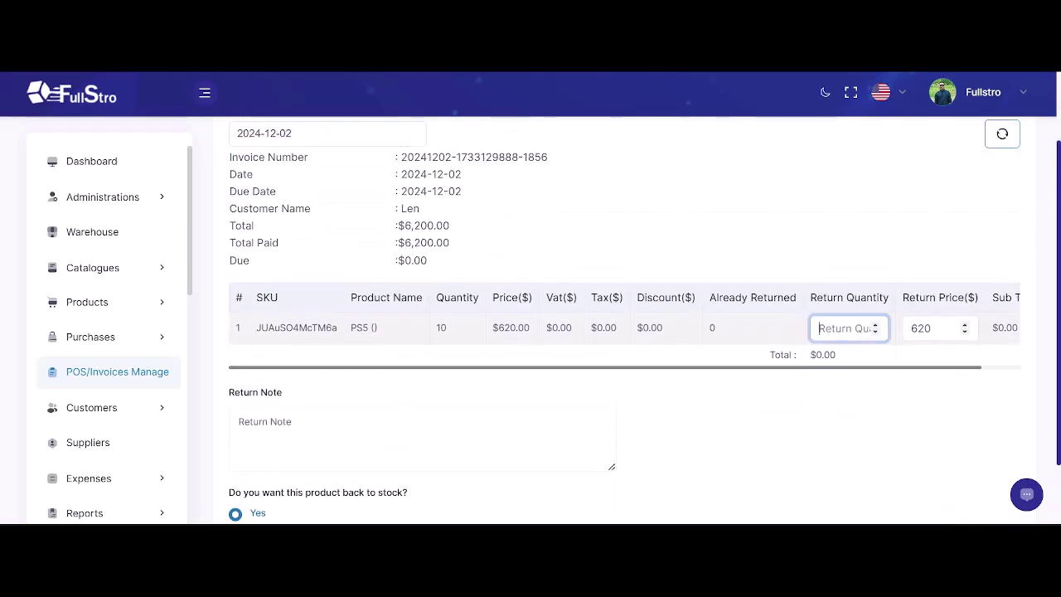
type("2")
scroll(630, 406, "down", 2)
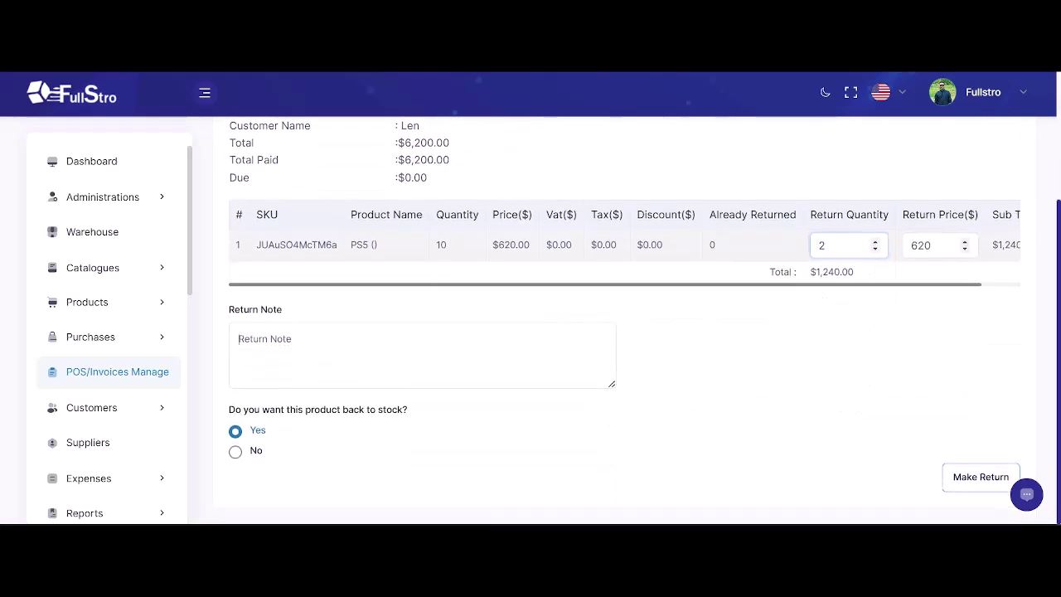
left_click(239, 338)
type("bro")
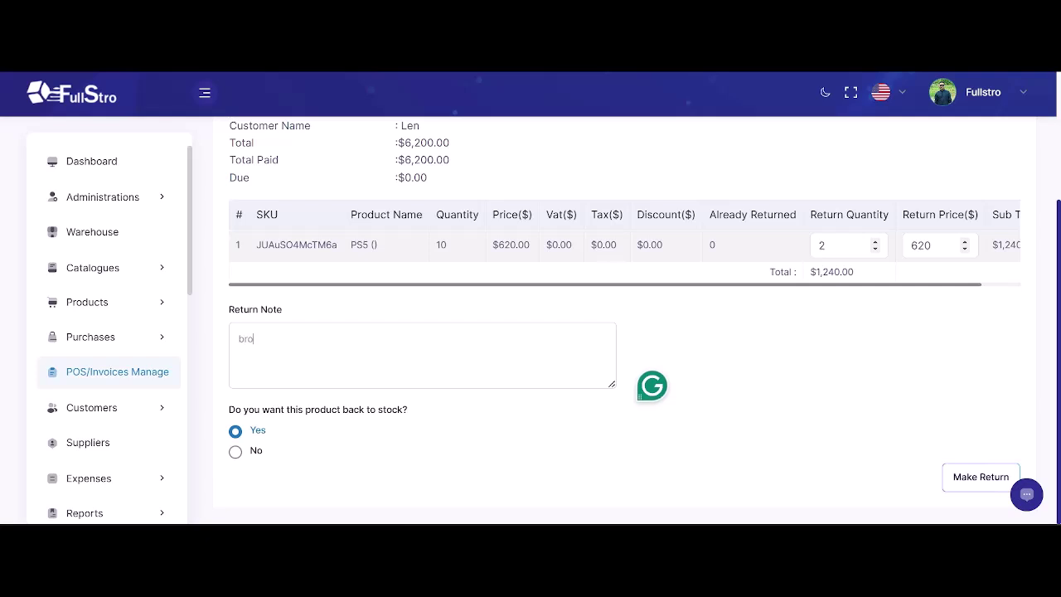
type("ken")
left_click(1001, 480)
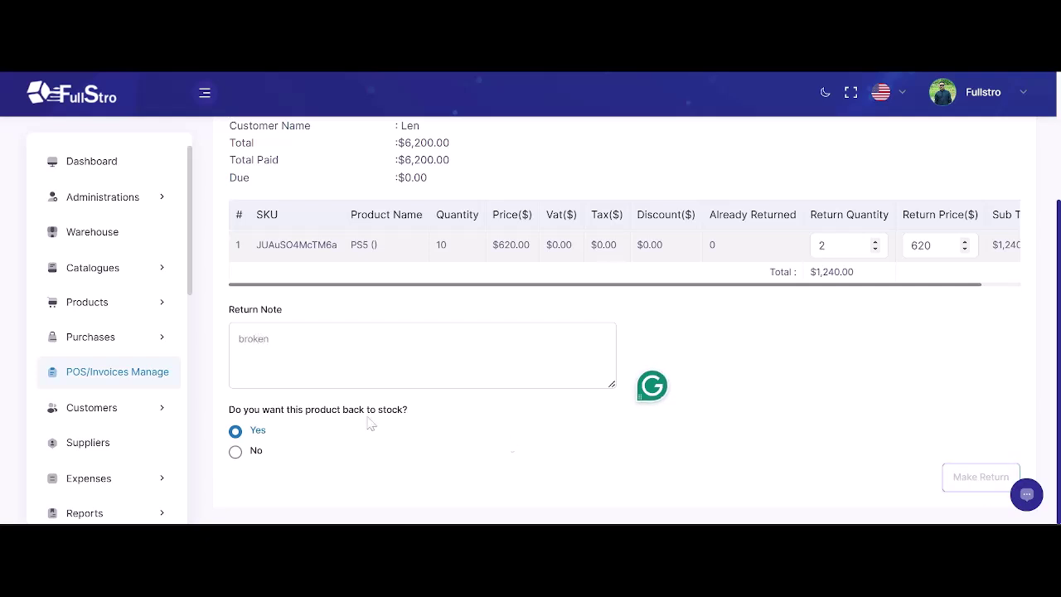
left_click(237, 431)
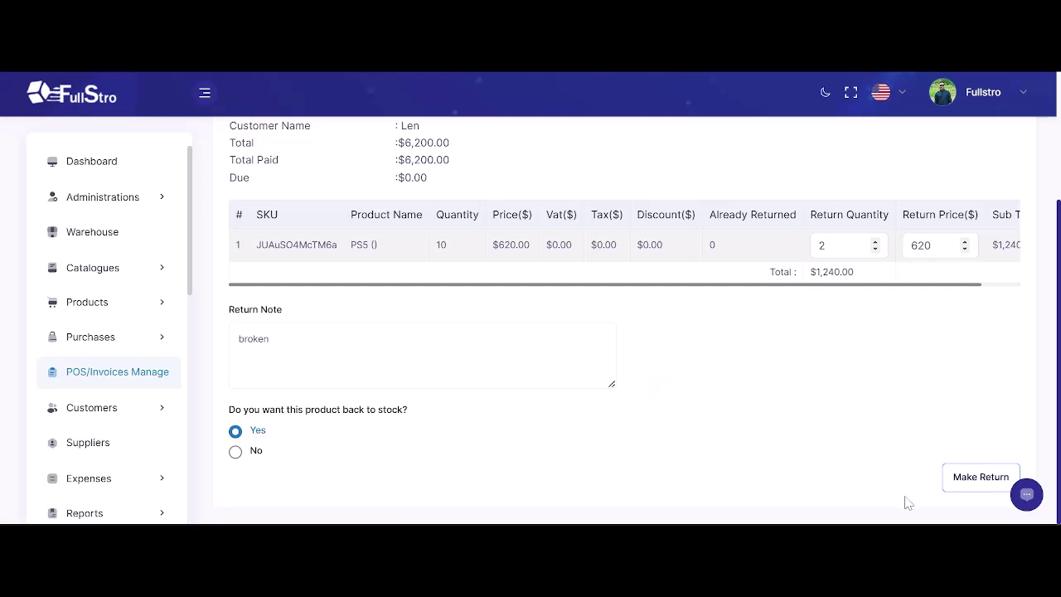
left_click(953, 479)
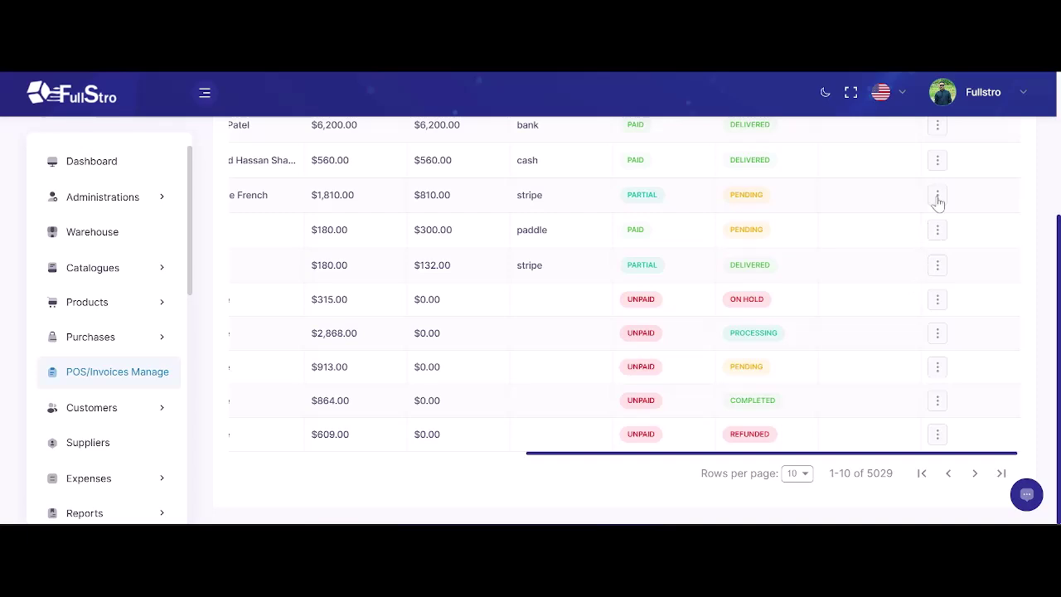
Cancel the paid and delivered $560.00 cash invoice and confirm the cancellation.
left_click(938, 162)
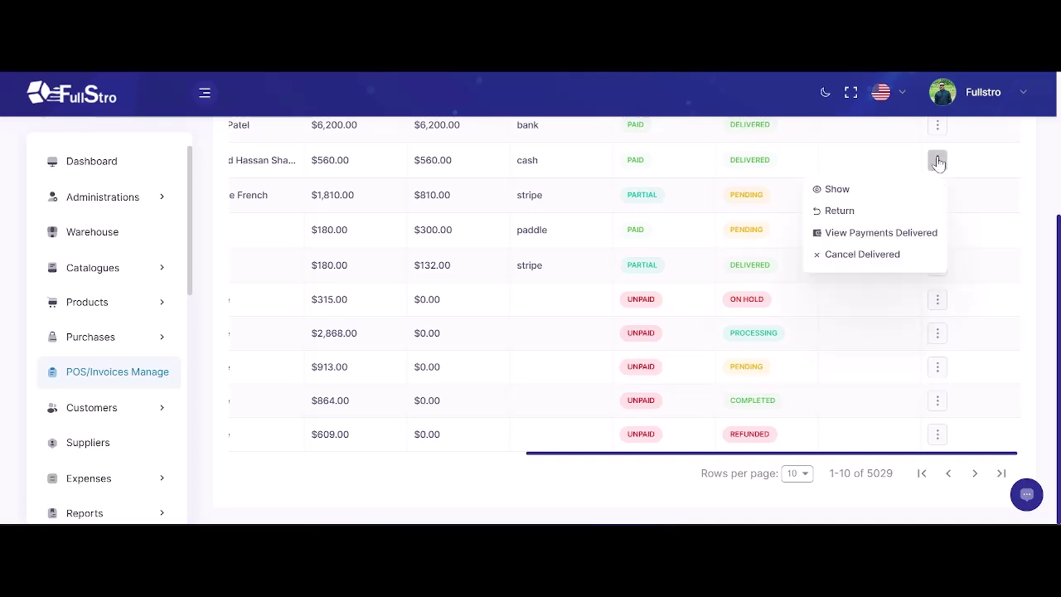
left_click(854, 262)
left_click(541, 358)
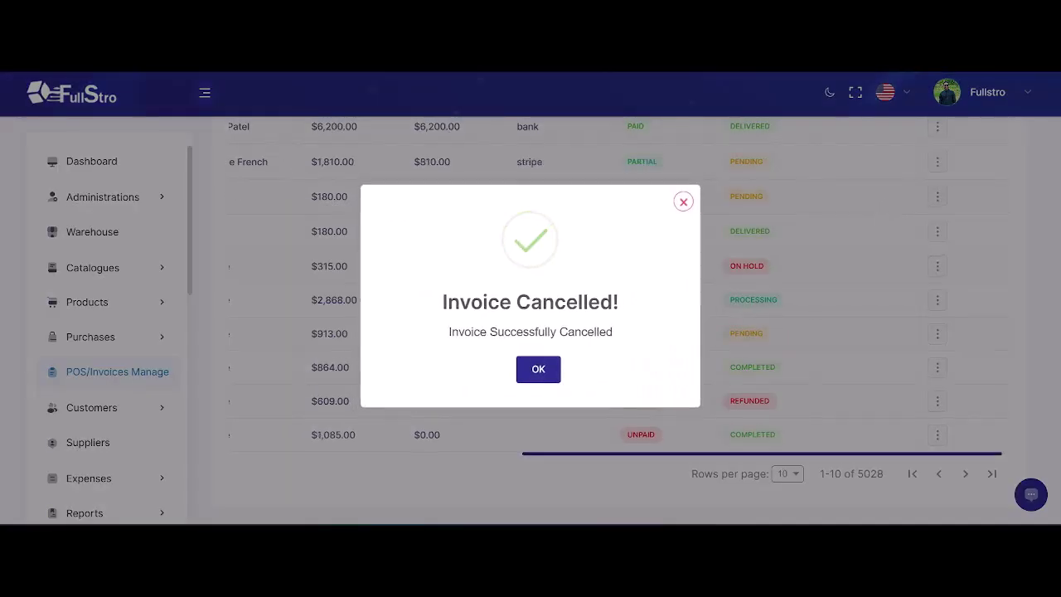
left_click(539, 373)
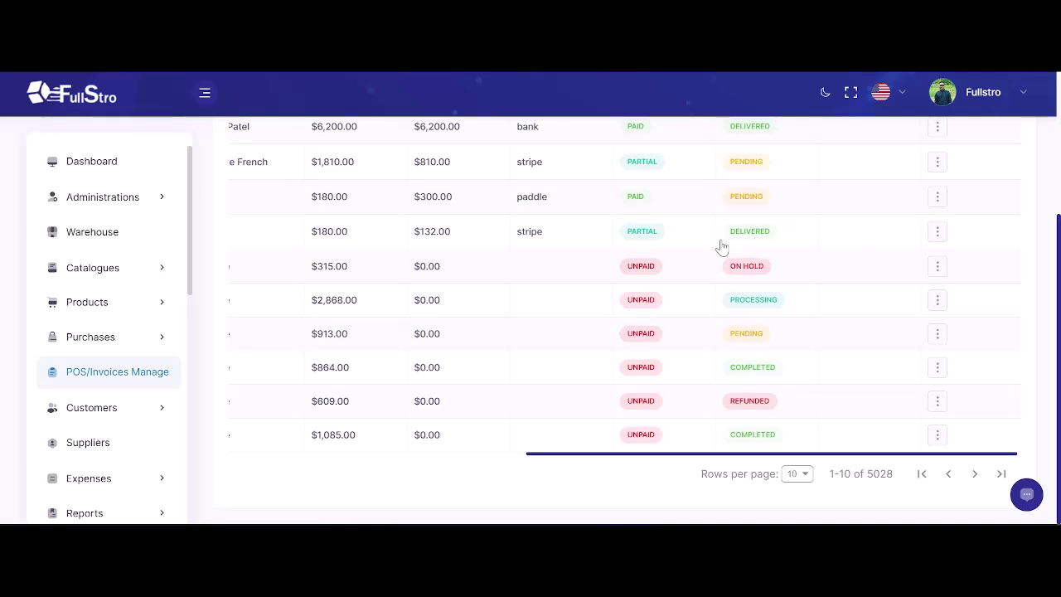
Change the order status of the unpaid, on-hold $315.00 invoice to Completed.
scroll(723, 272, "up", 1)
scroll(734, 271, "up", 1)
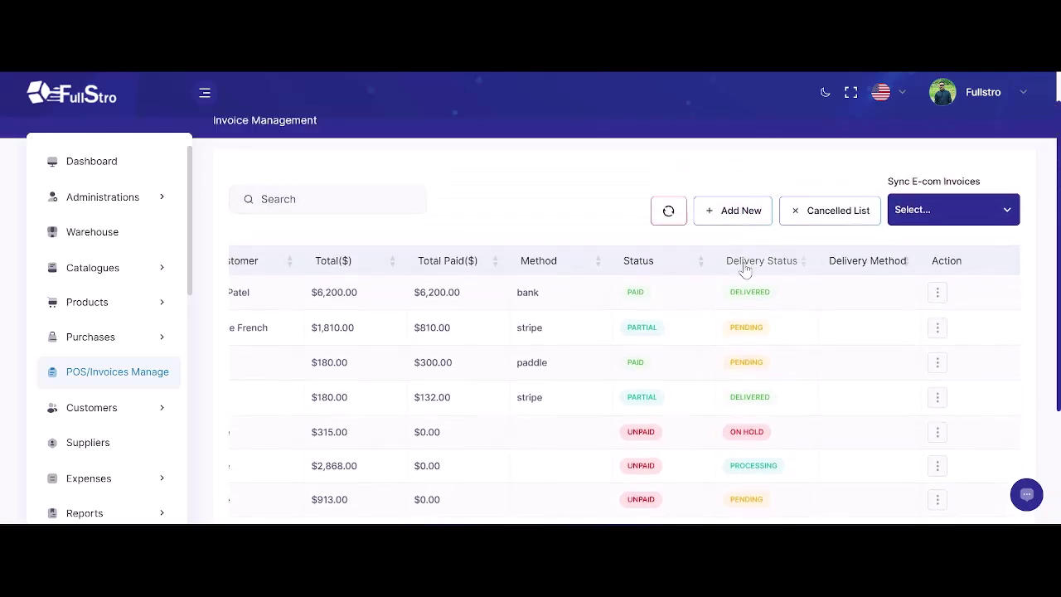
left_click(938, 432)
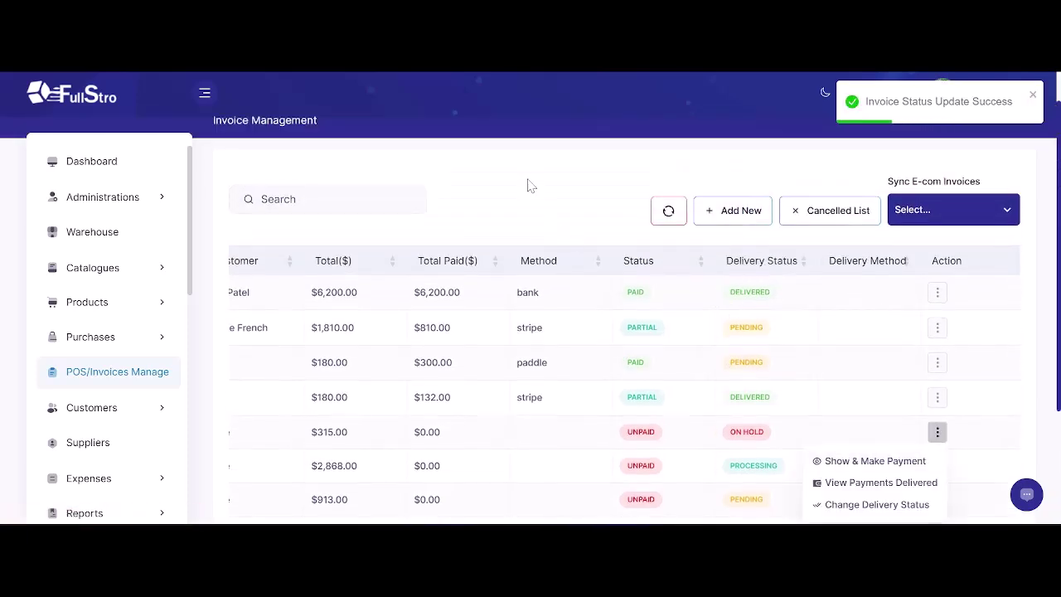
left_click(875, 505)
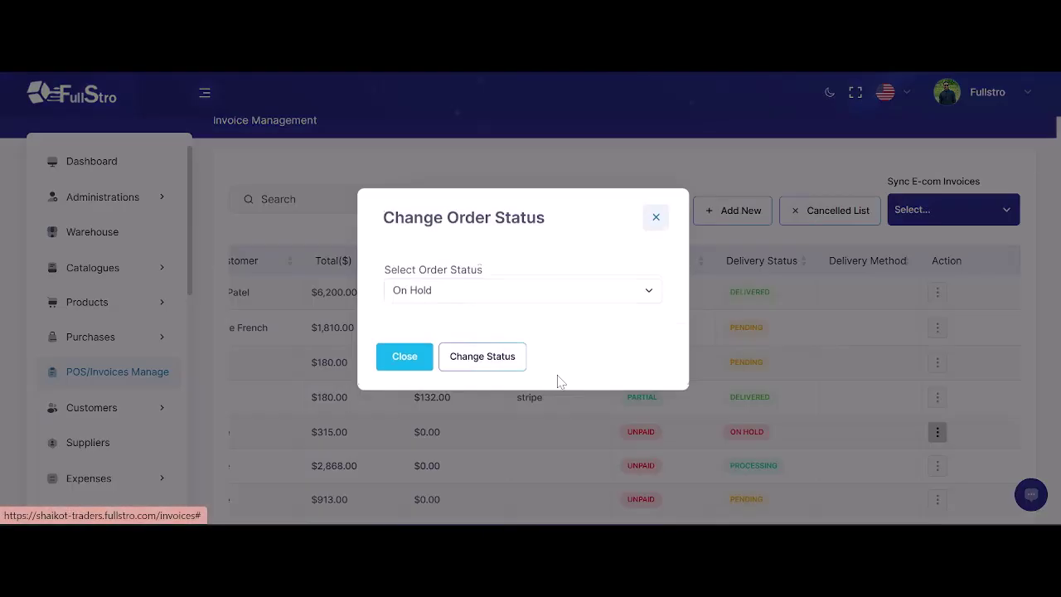
left_click(507, 298)
left_click(453, 400)
left_click(514, 364)
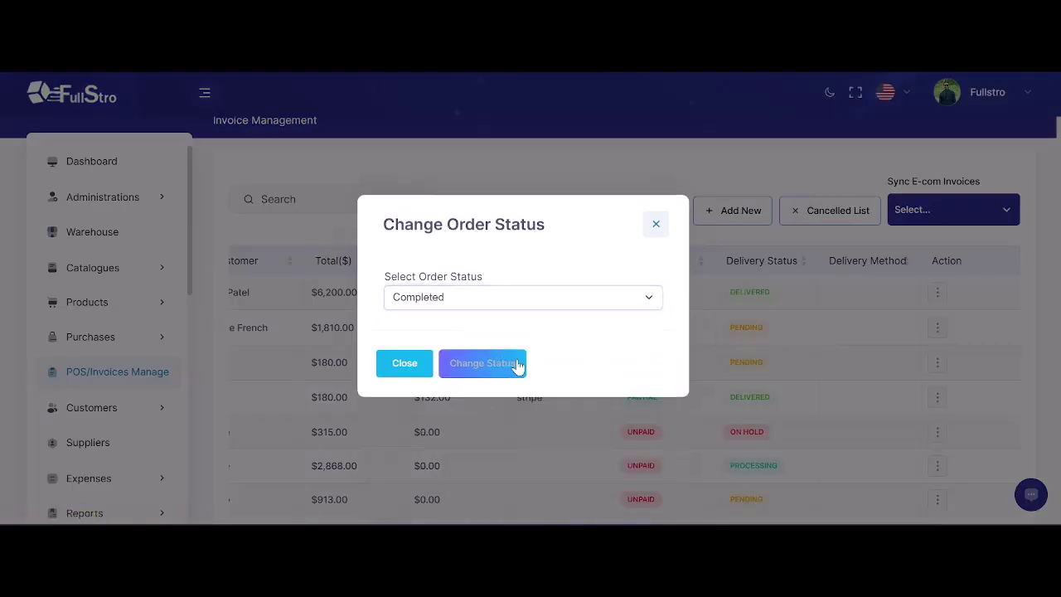